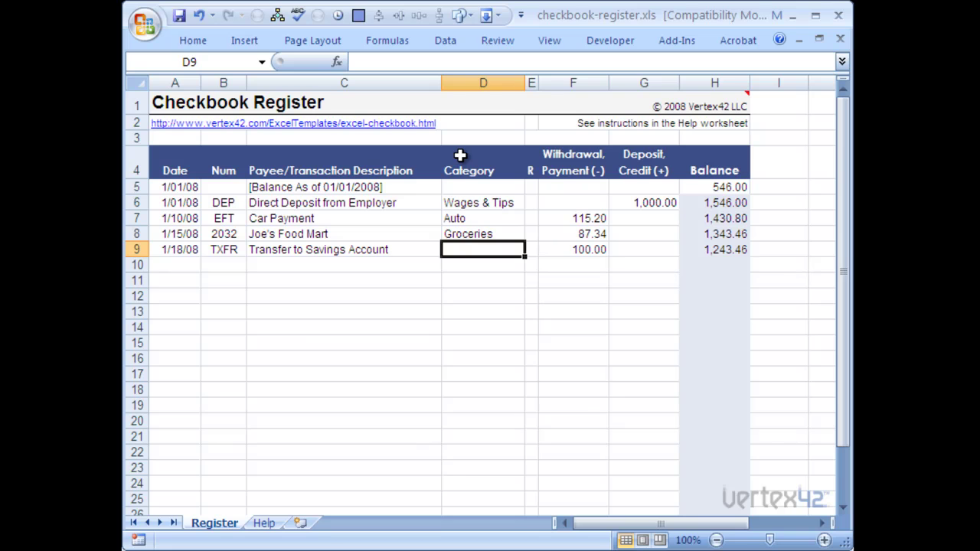
# Set the opening balance row to 6/01/11 with a 1,000.00 starting balance in H5.
pyautogui.click(176, 186)
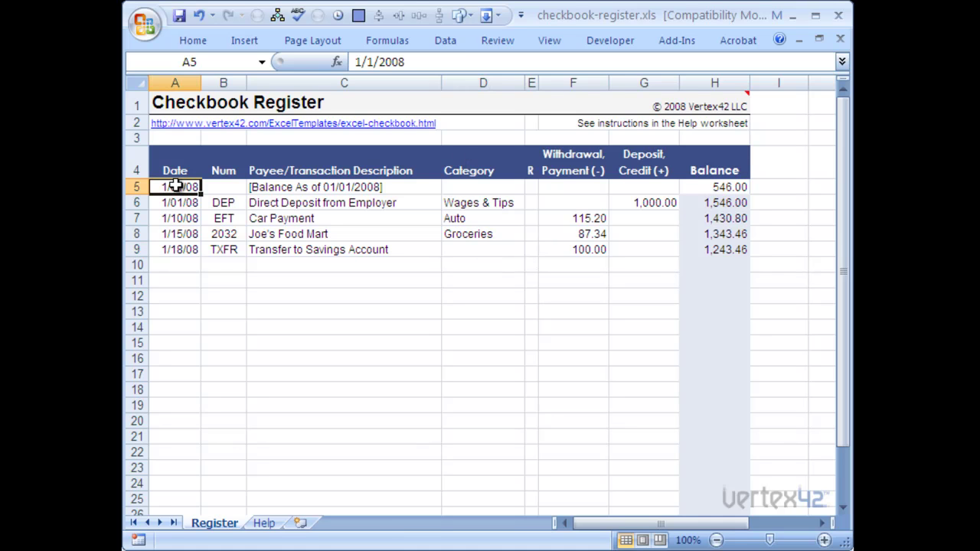
pyautogui.write('6/1/2011')
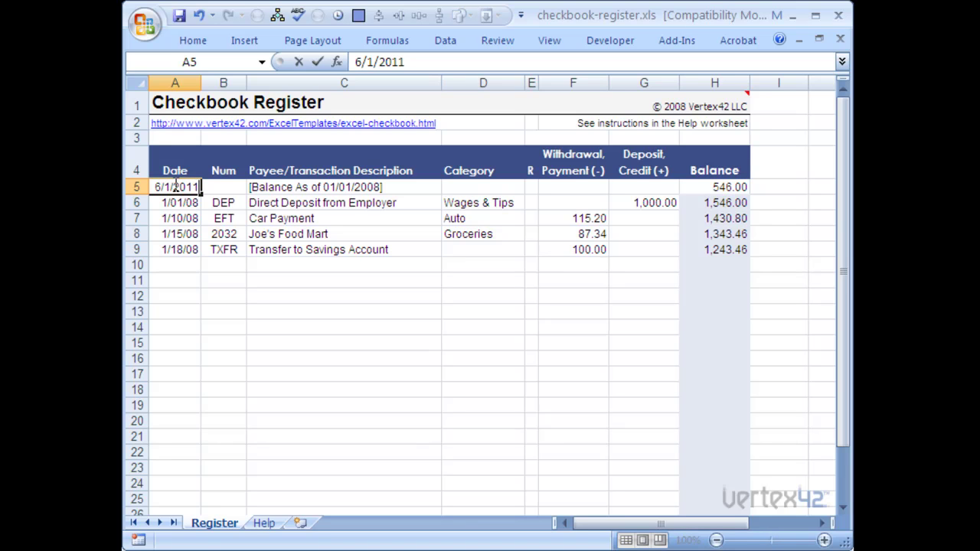
pyautogui.press('Tab')
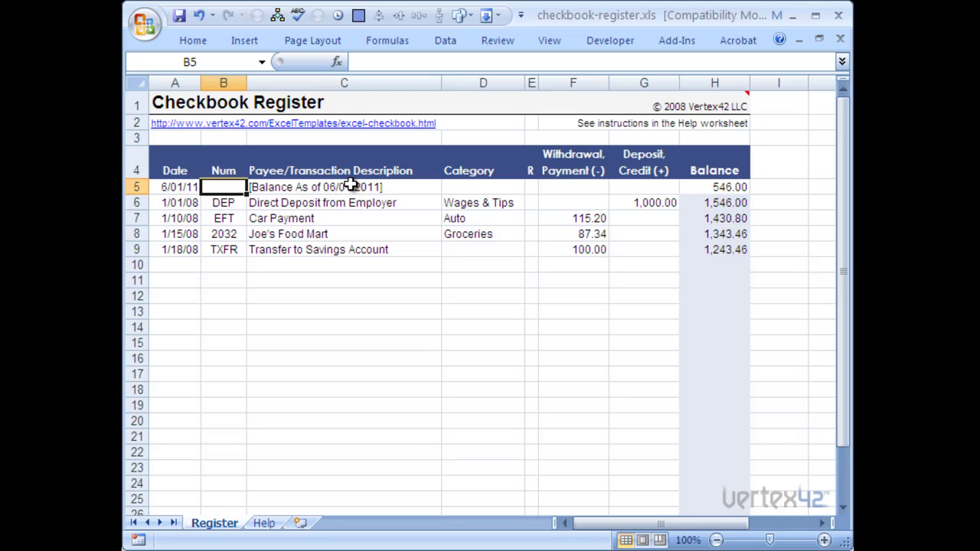
pyautogui.click(720, 186)
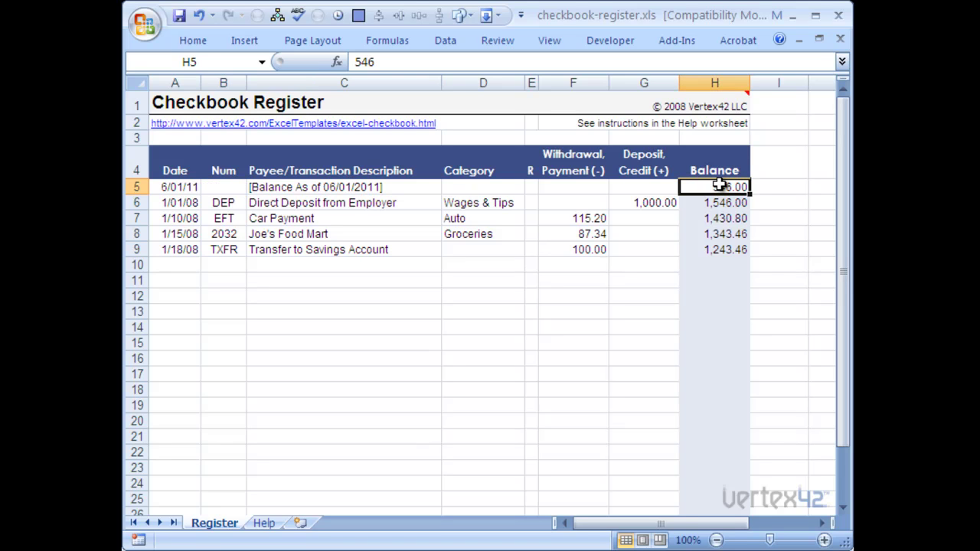
pyautogui.write('1000')
pyautogui.press('Return')
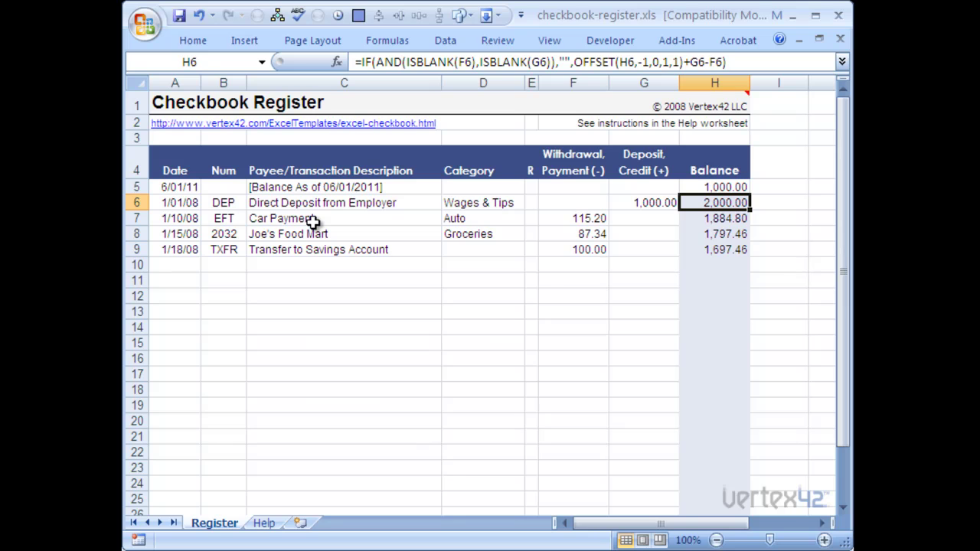
# Change the direct deposit to 6/01/11 with a 2,000.00 deposit amount.
pyautogui.click(180, 203)
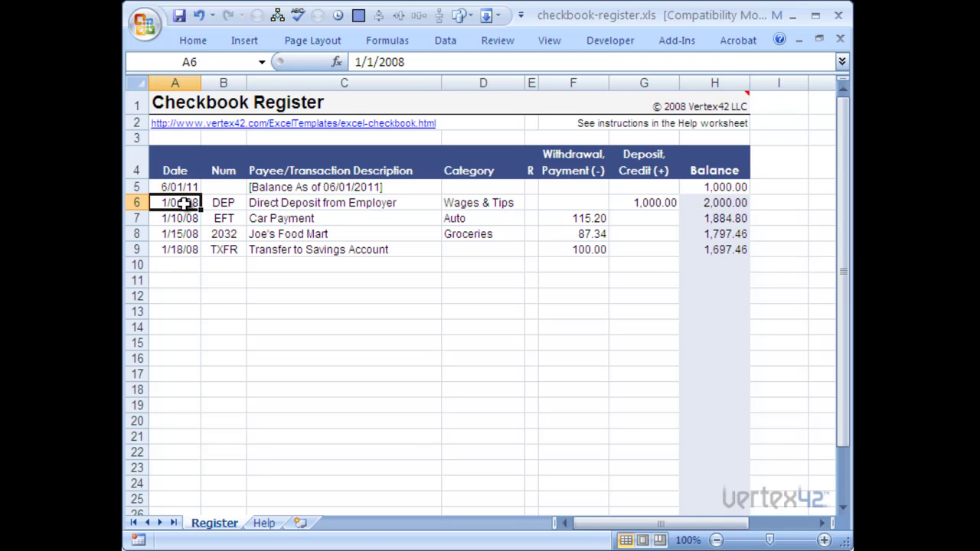
pyautogui.write('6/1')
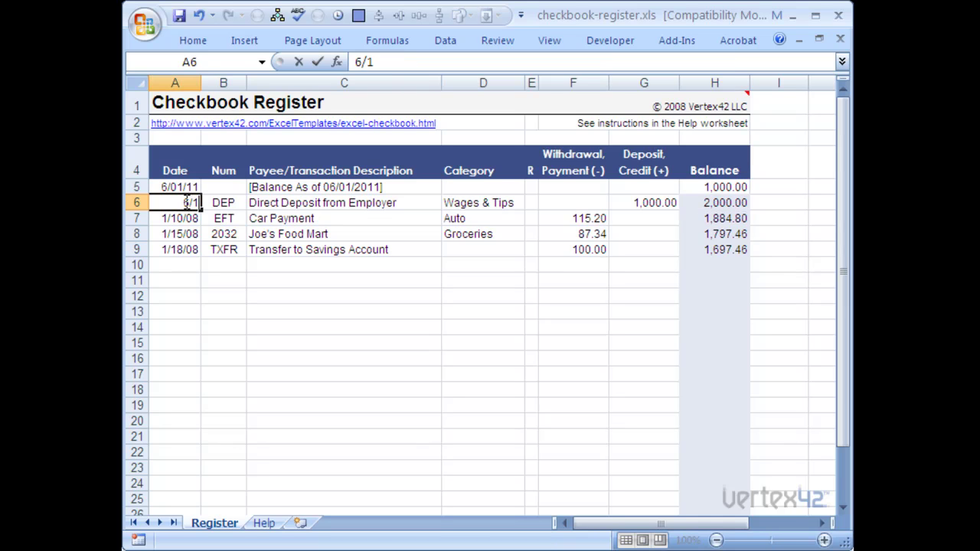
pyautogui.write('/2011')
pyautogui.press('Tab')
pyautogui.press('Tab')
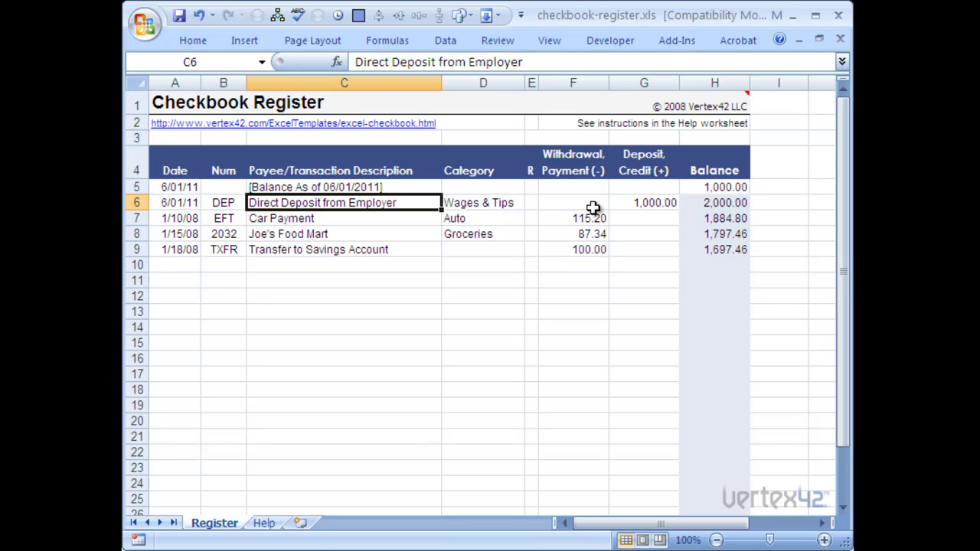
pyautogui.click(635, 204)
pyautogui.write('2000')
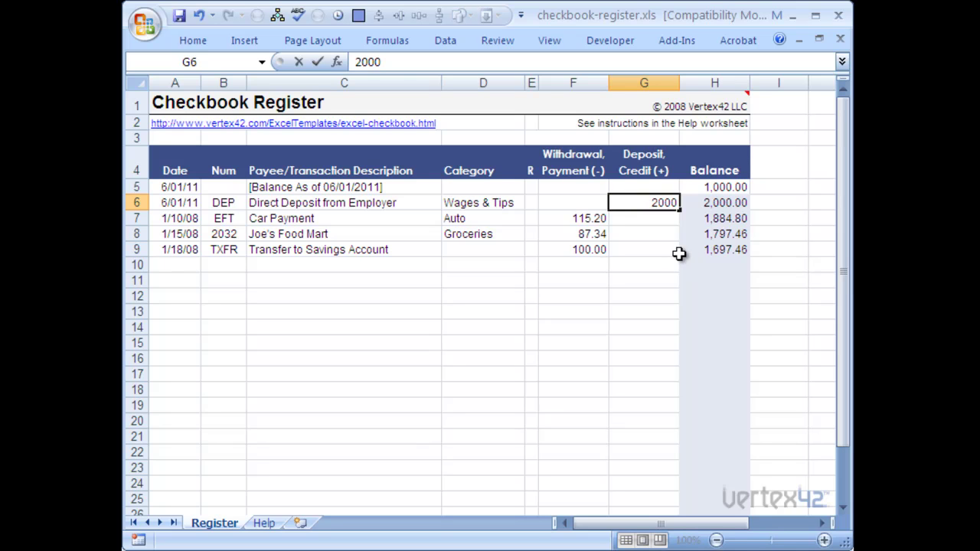
pyautogui.press('Return')
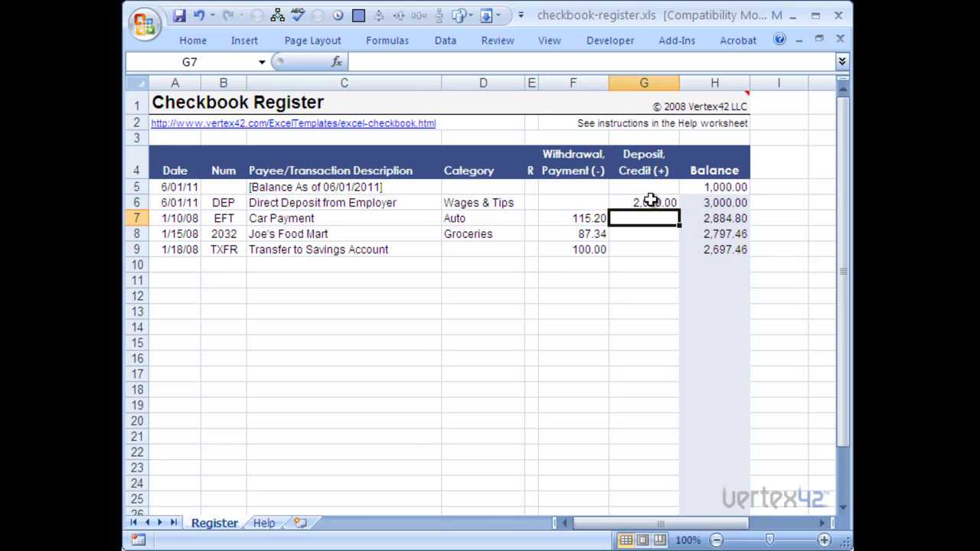
# Change the car payment to 6/02/11 with a 200.00 withdrawal.
pyautogui.click(178, 218)
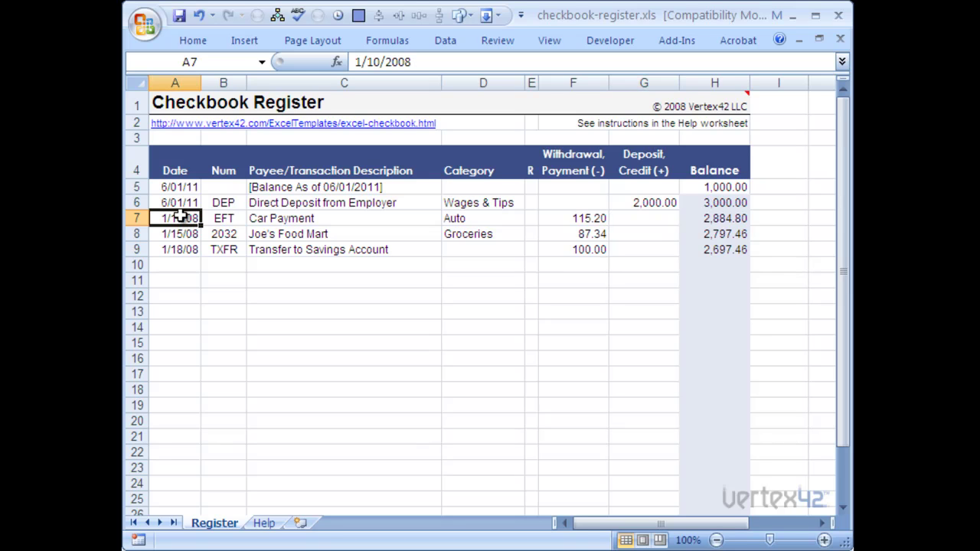
pyautogui.write('6/2/11')
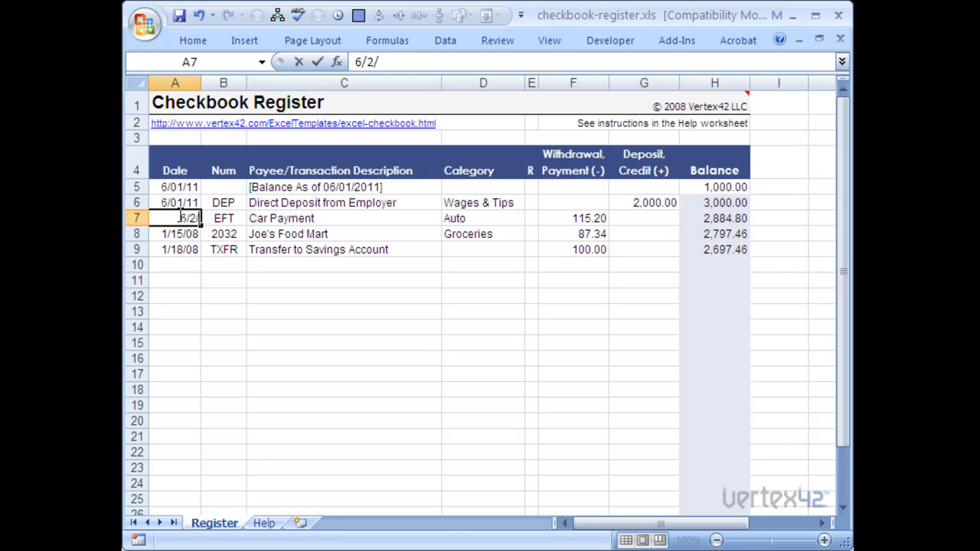
pyautogui.press('Tab')
pyautogui.press('Tab')
pyautogui.press('Tab')
pyautogui.press('Tab')
pyautogui.press('Tab')
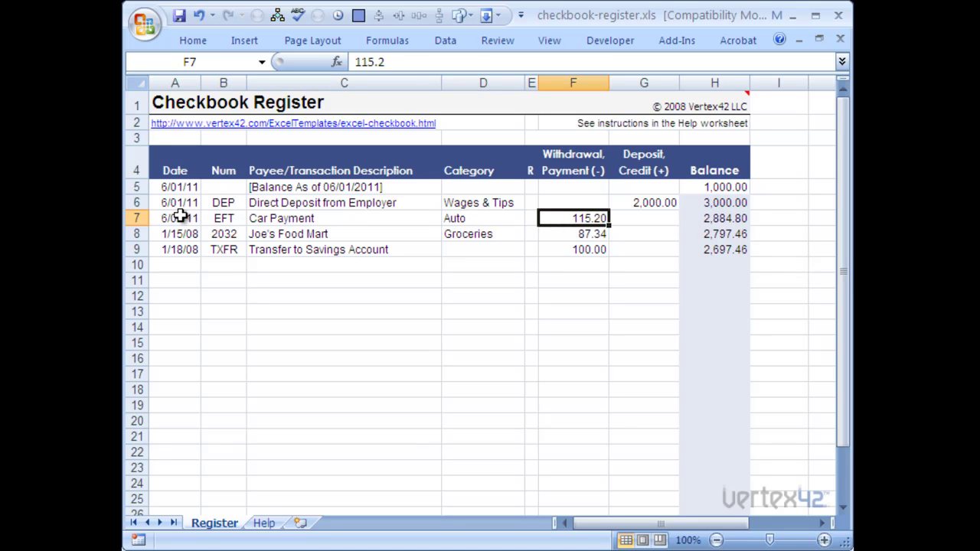
pyautogui.write('200')
pyautogui.press('Return')
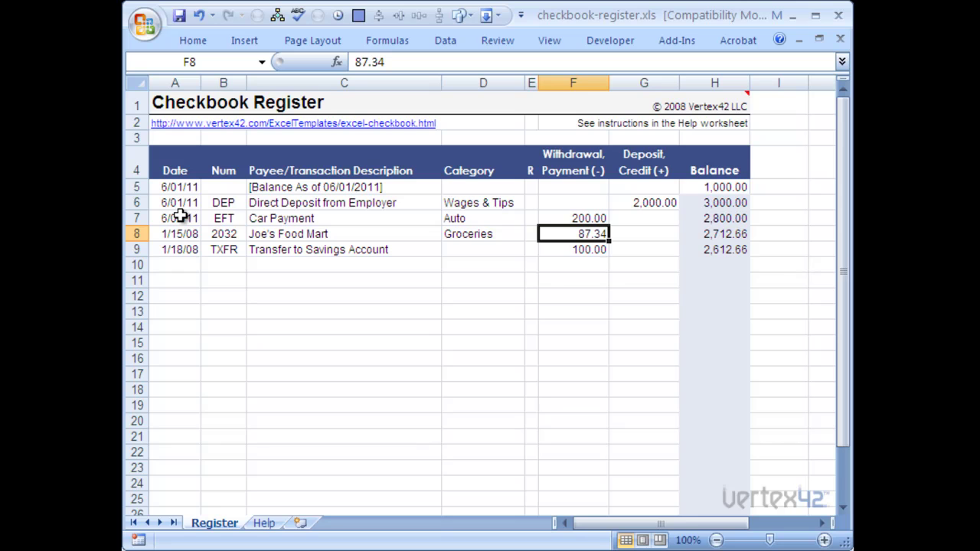
# Delete the Joe's Food Mart and Transfer to Savings Account rows.
pyautogui.click(135, 233)
pyautogui.rightClick(141, 238)
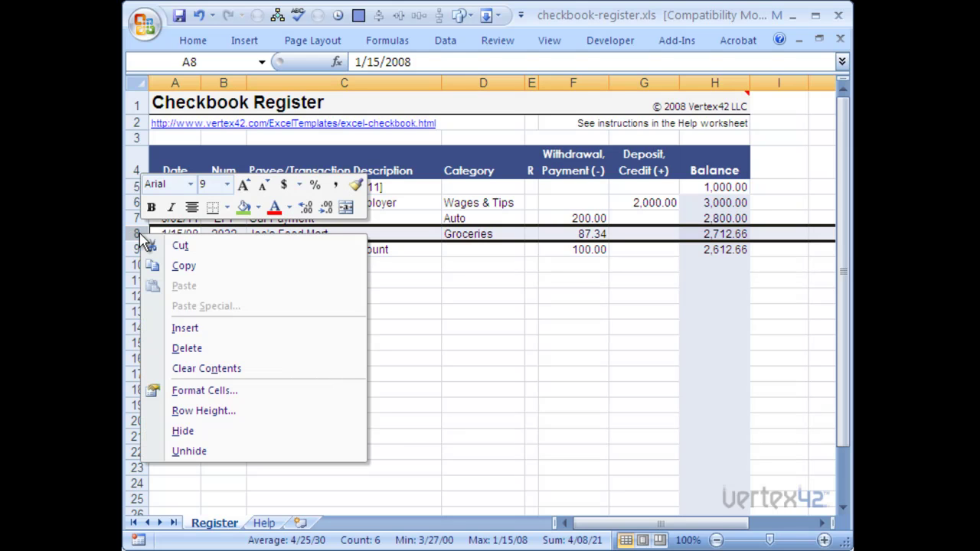
pyautogui.click(190, 347)
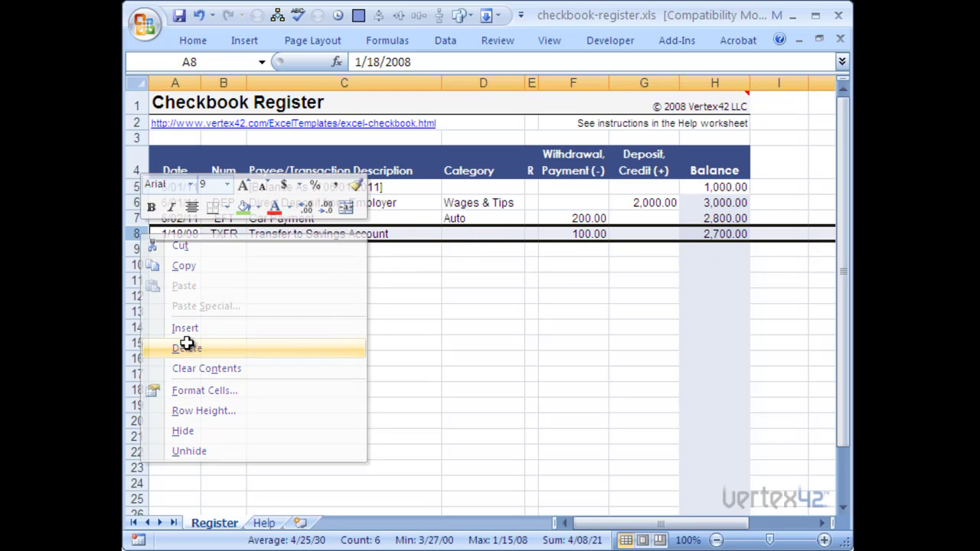
pyautogui.rightClick(138, 238)
pyautogui.click(191, 351)
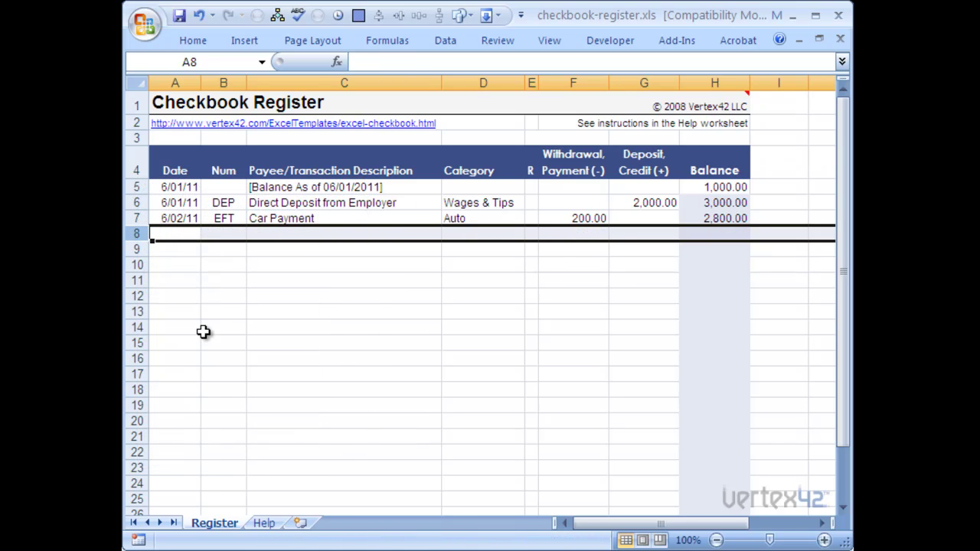
# Copy the Car Payment row and paste it into row 8.
pyautogui.click(134, 218)
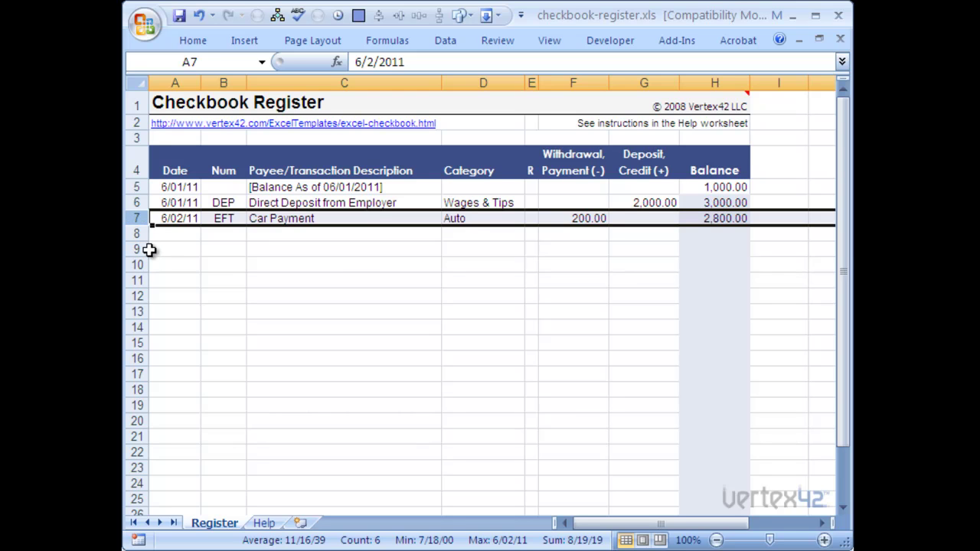
pyautogui.rightClick(137, 220)
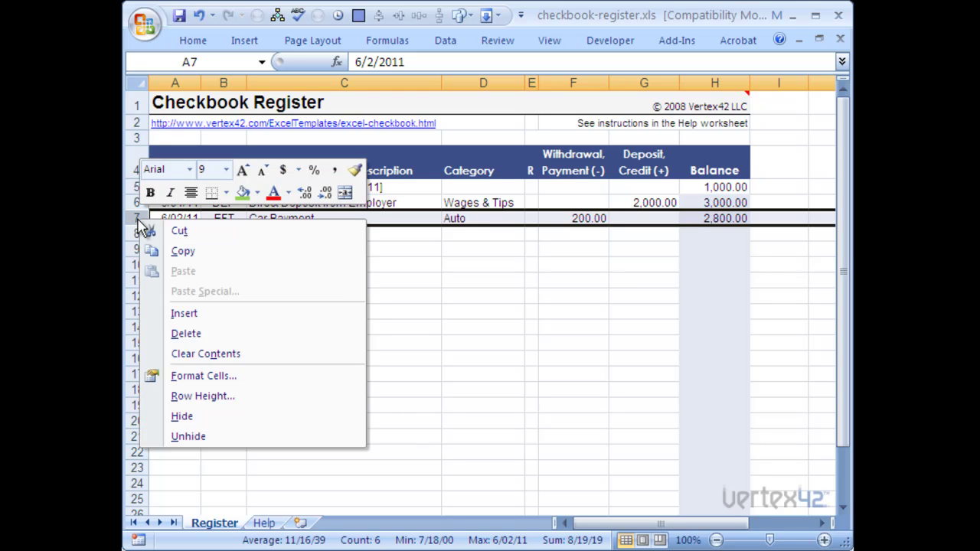
pyautogui.click(184, 251)
pyautogui.click(136, 234)
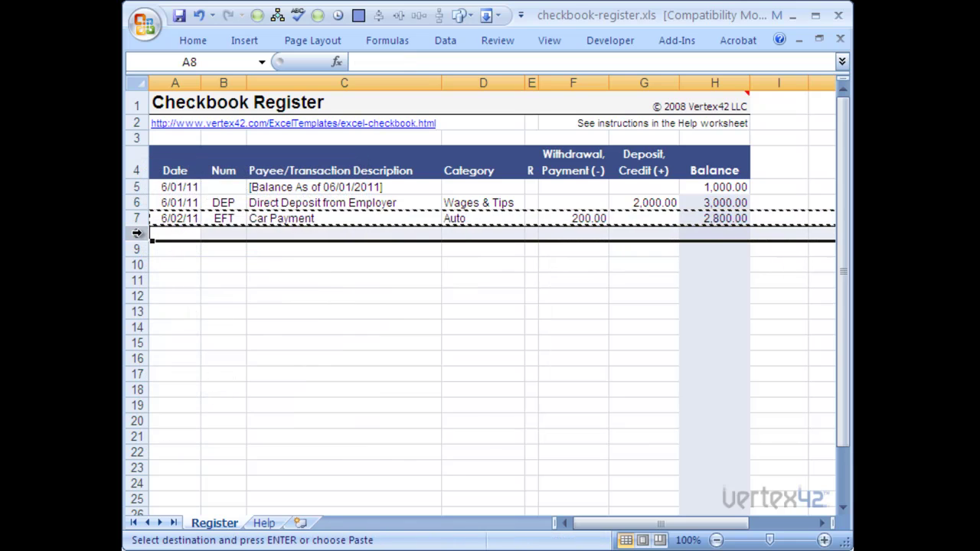
pyautogui.rightClick(137, 234)
pyautogui.click(184, 285)
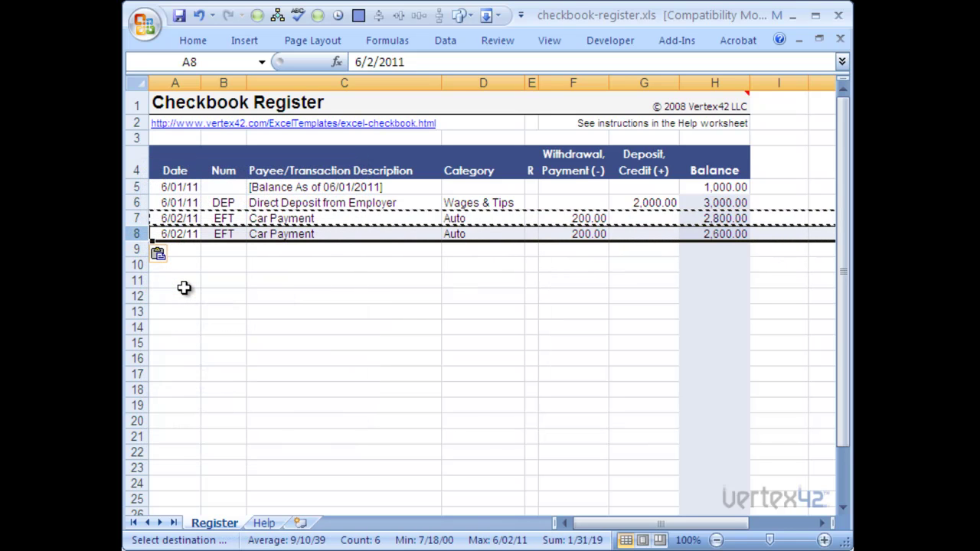
pyautogui.doubleClick(184, 233)
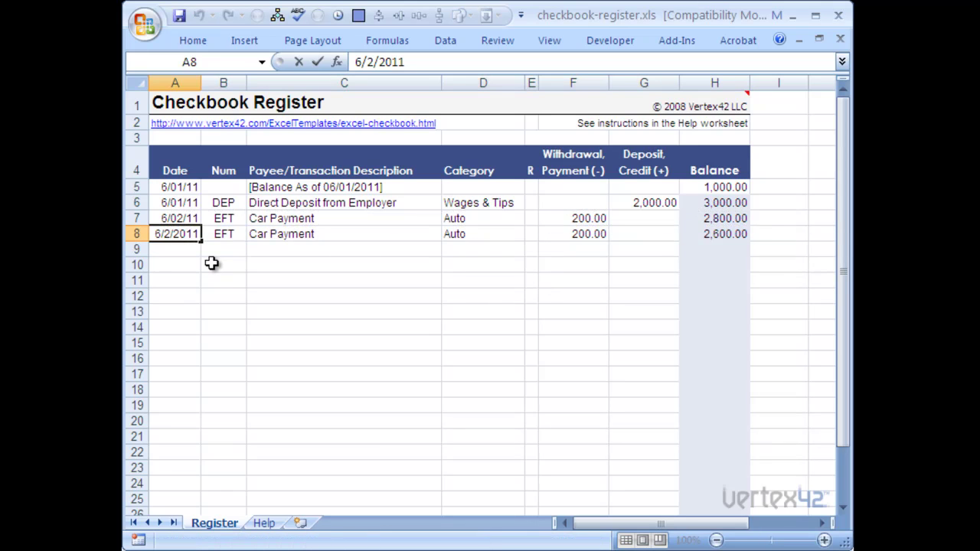
# Make row 8 a Cable Bill, category Cable, with a 40.00 withdrawal.
pyautogui.click(335, 239)
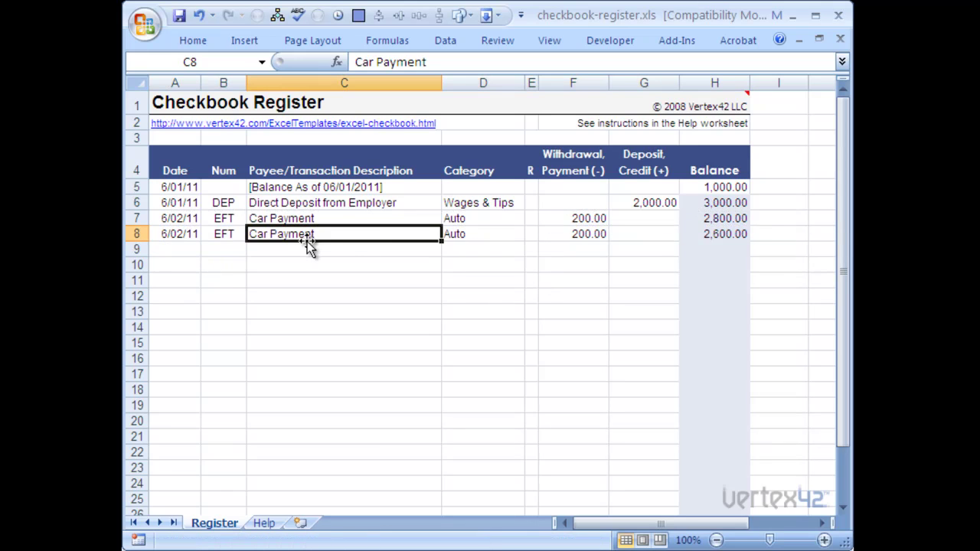
pyautogui.write('Cable Bill')
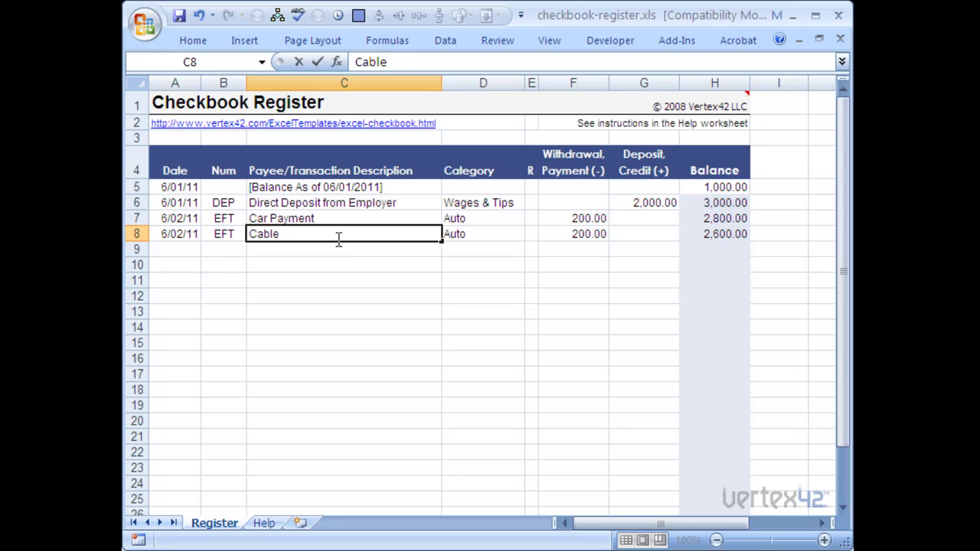
pyautogui.hotkey('ctrl', 'Return')
pyautogui.press('Tab')
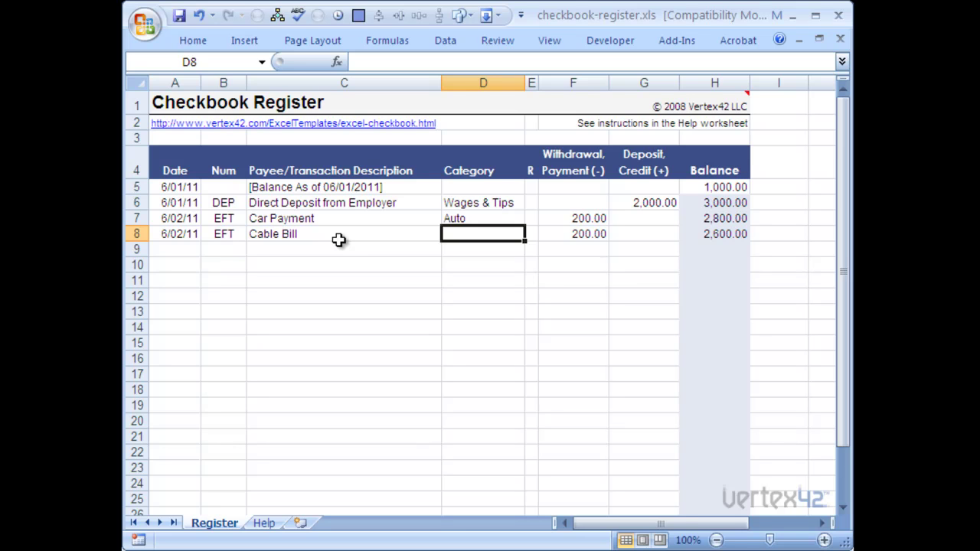
pyautogui.write('Cable')
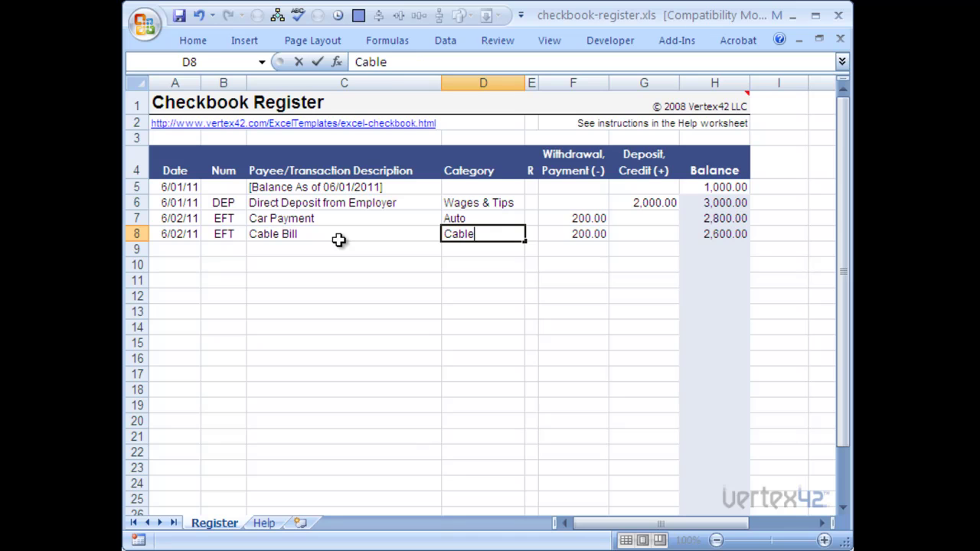
pyautogui.press('Tab')
pyautogui.press('Tab')
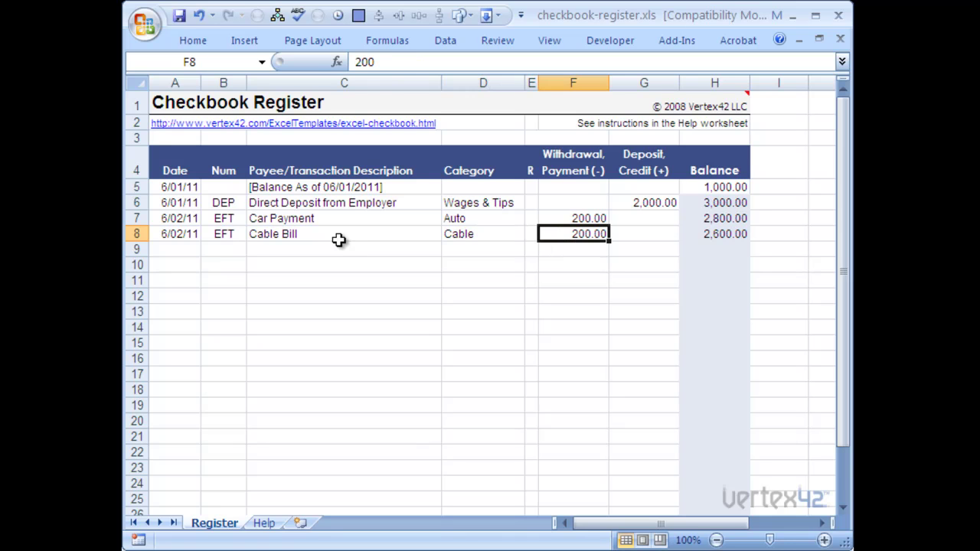
pyautogui.write('40')
pyautogui.press('Return')
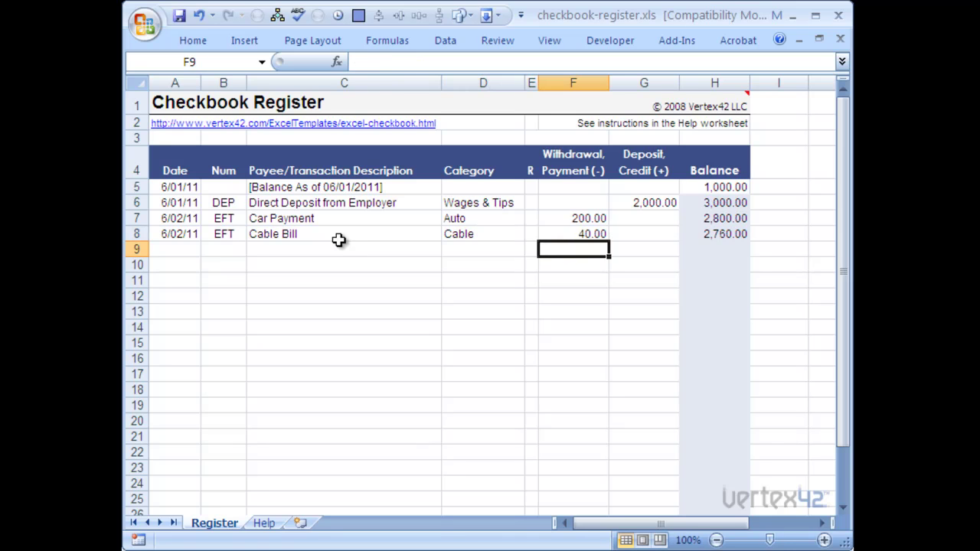
# Try the Cable AutoComplete in row 9's Category, then clear it.
pyautogui.press('Left')
pyautogui.press('Left')
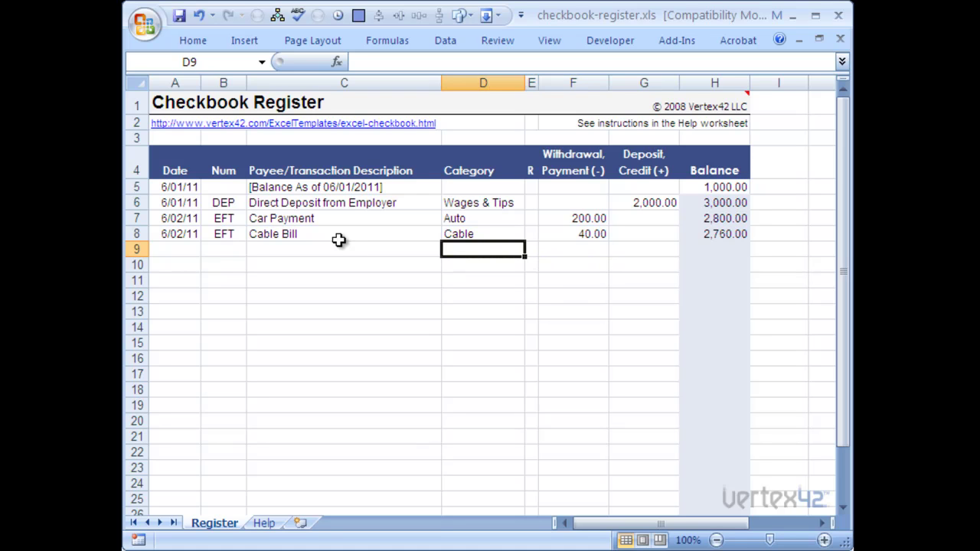
pyautogui.write('Cable')
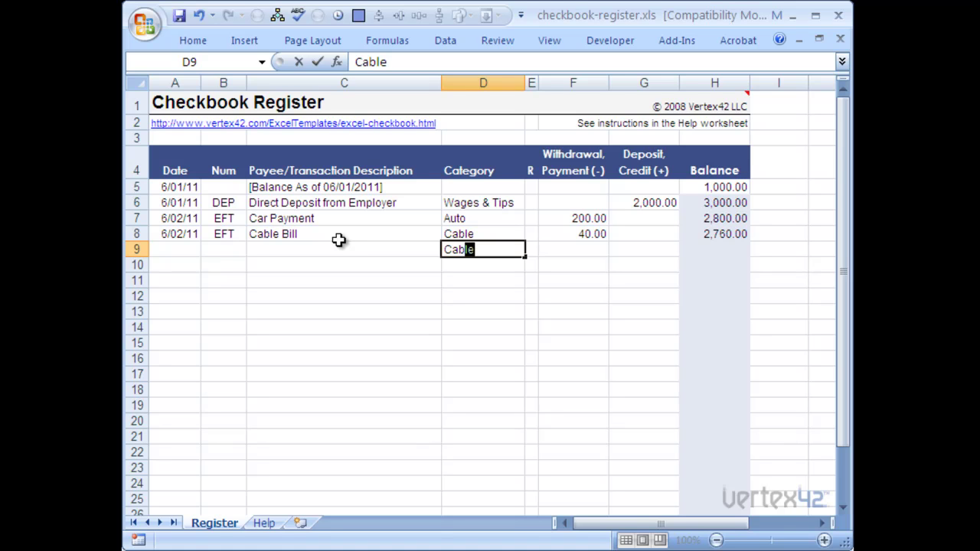
pyautogui.press('Return')
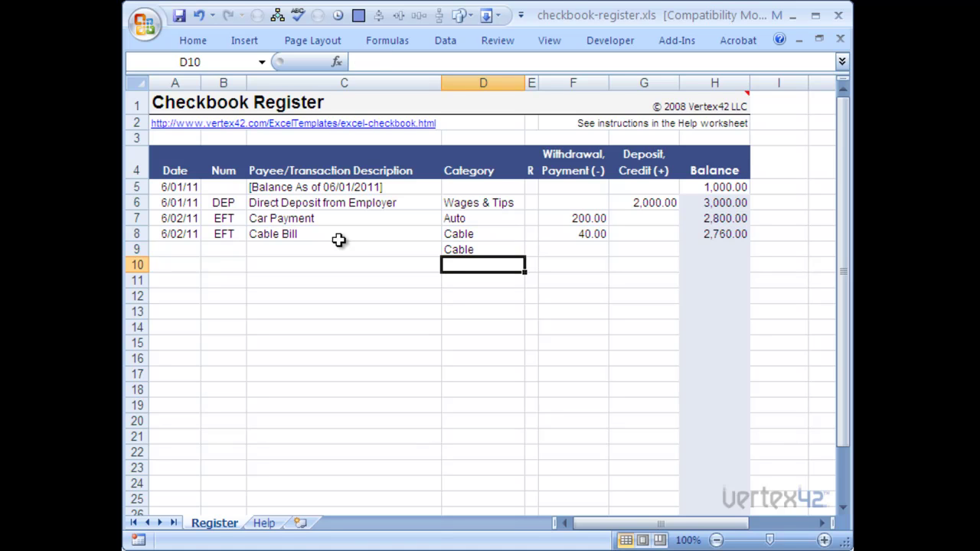
pyautogui.press('Up')
pyautogui.press('Delete')
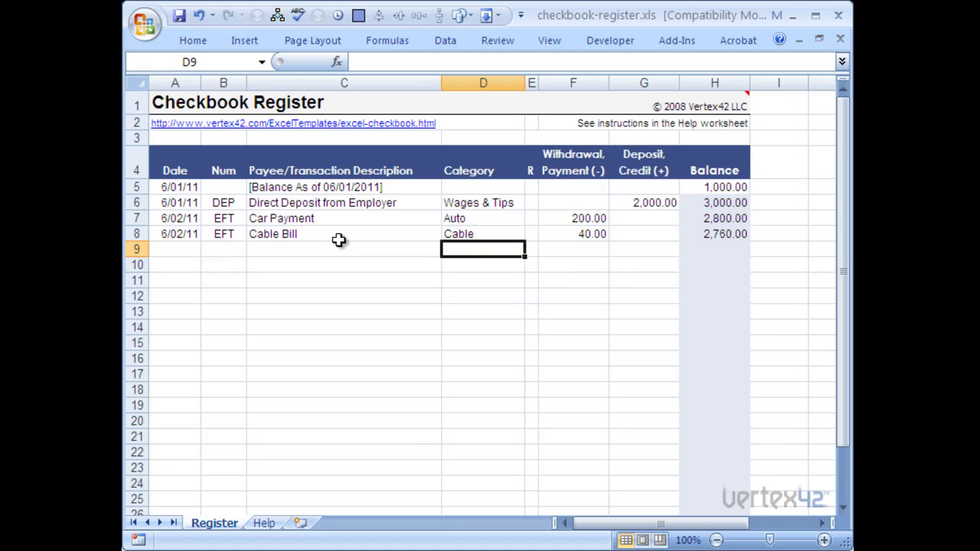
# Fill row 9 with 6/3/2011, check 1012, Safeway, Groceries and a 55 withdrawal.
pyautogui.press('Left')
pyautogui.press('Left')
pyautogui.press('Left')
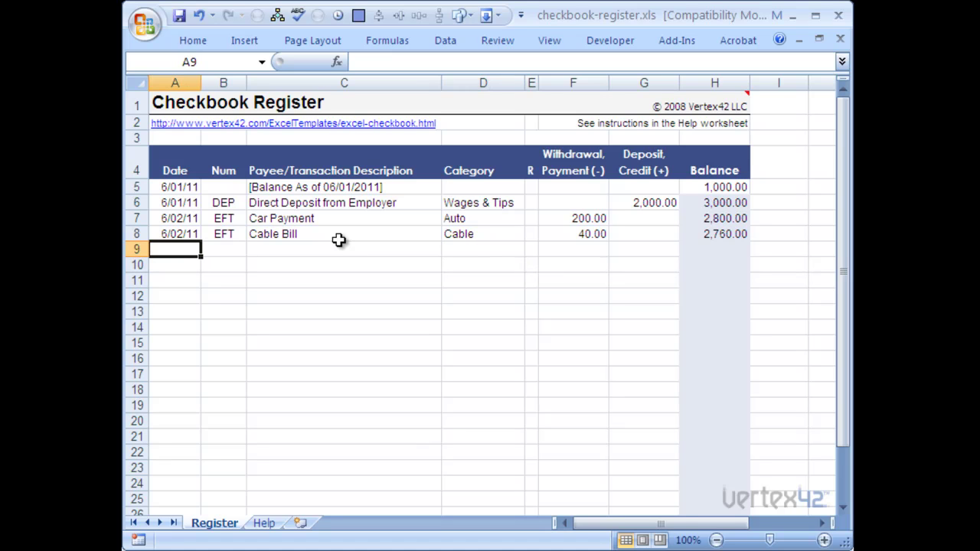
pyautogui.write('6')
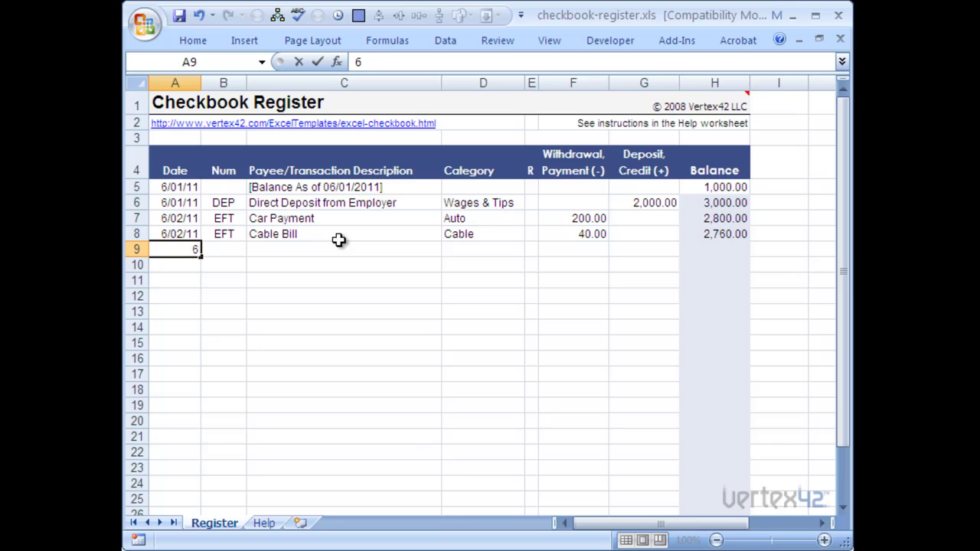
pyautogui.write('/3/2011')
pyautogui.press('Tab')
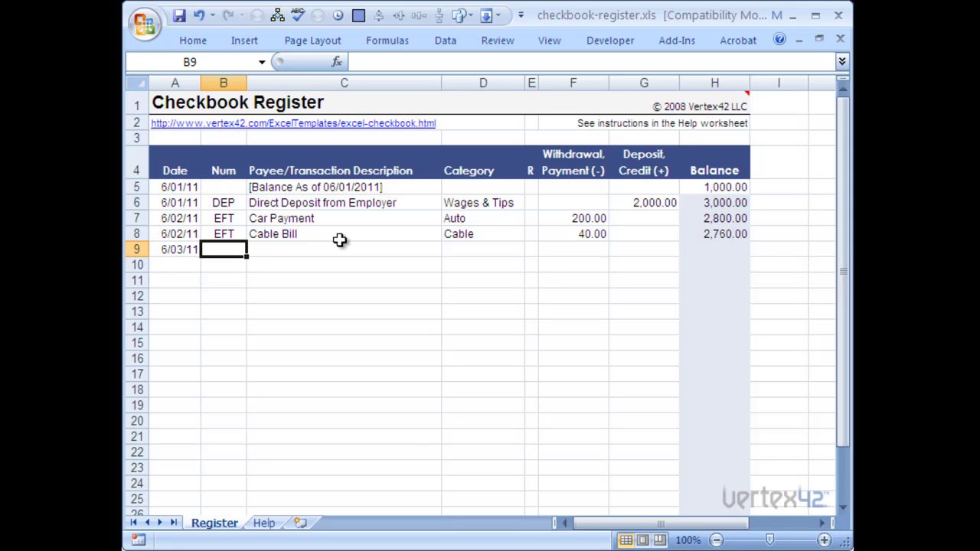
pyautogui.write('10')
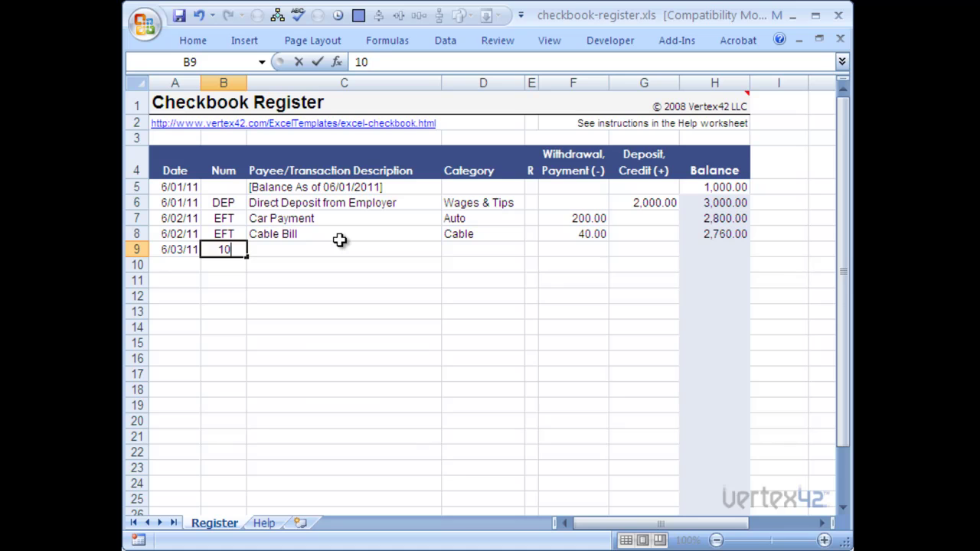
pyautogui.write('12')
pyautogui.press('Tab')
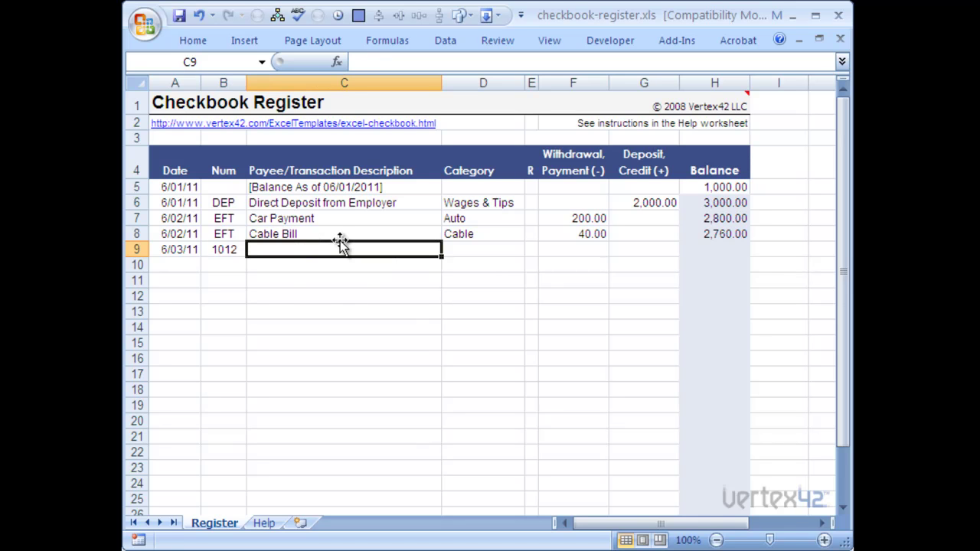
pyautogui.write('Safeway')
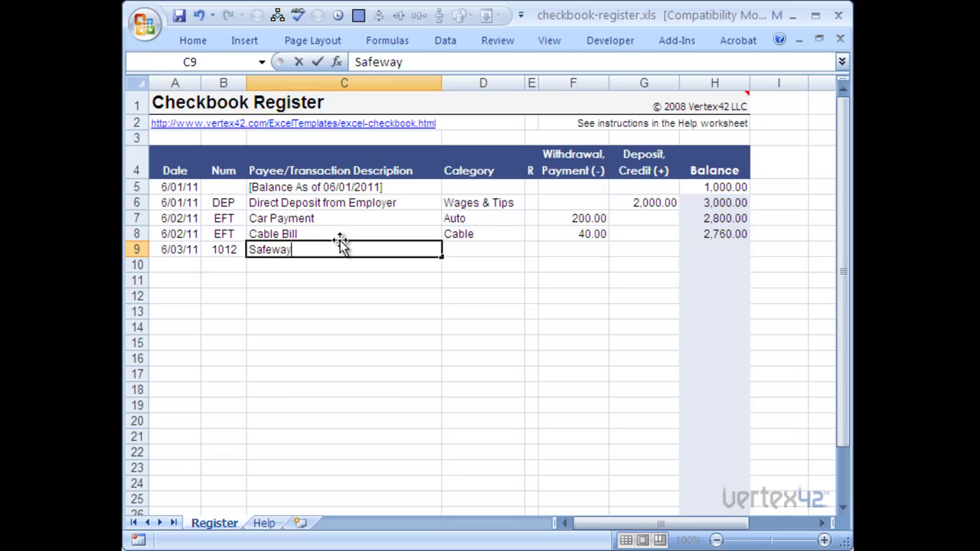
pyautogui.press('Tab')
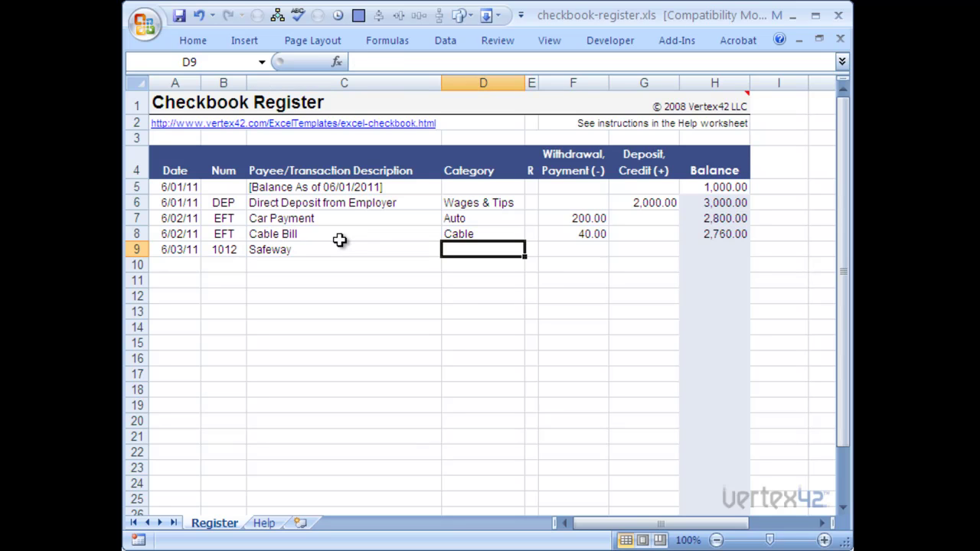
pyautogui.write('Groceries')
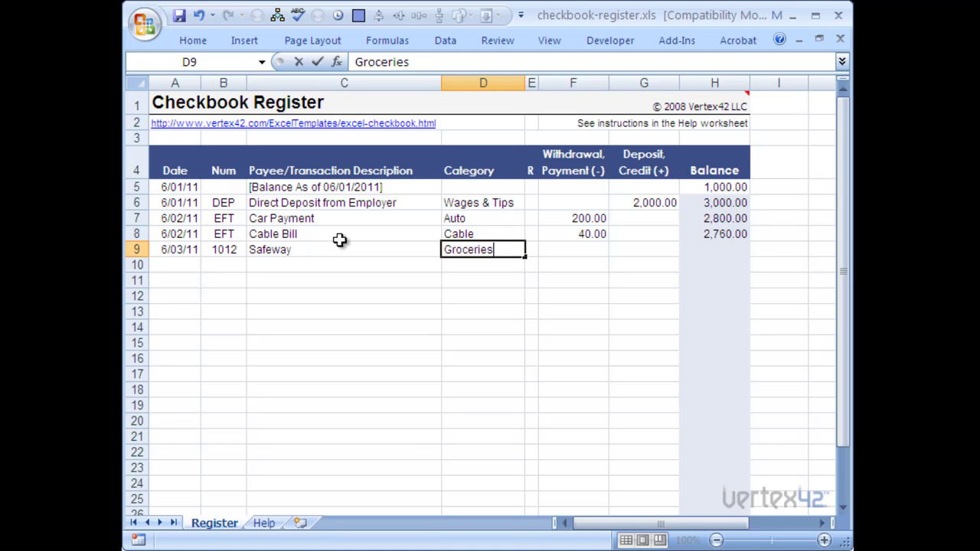
pyautogui.press('Tab')
pyautogui.press('Tab')
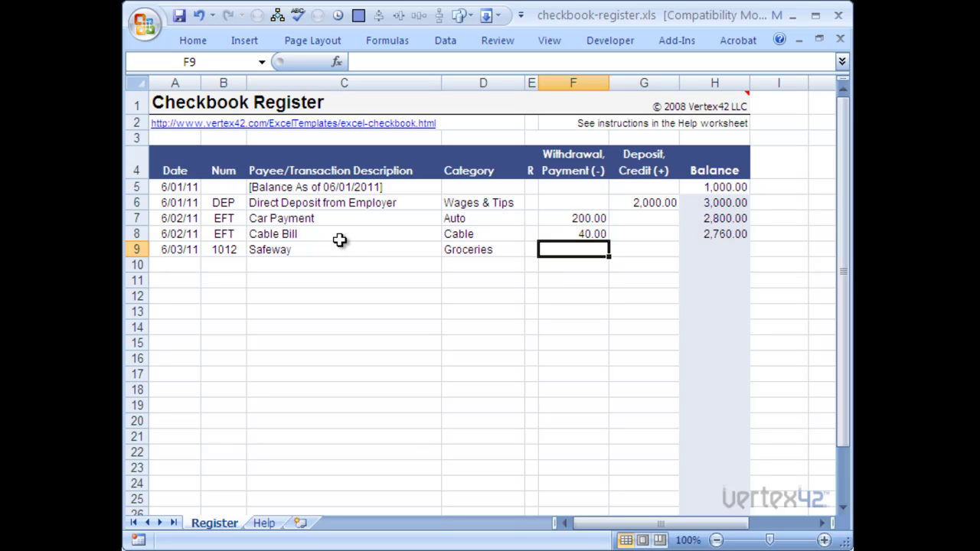
pyautogui.write('55')
pyautogui.press('Tab')
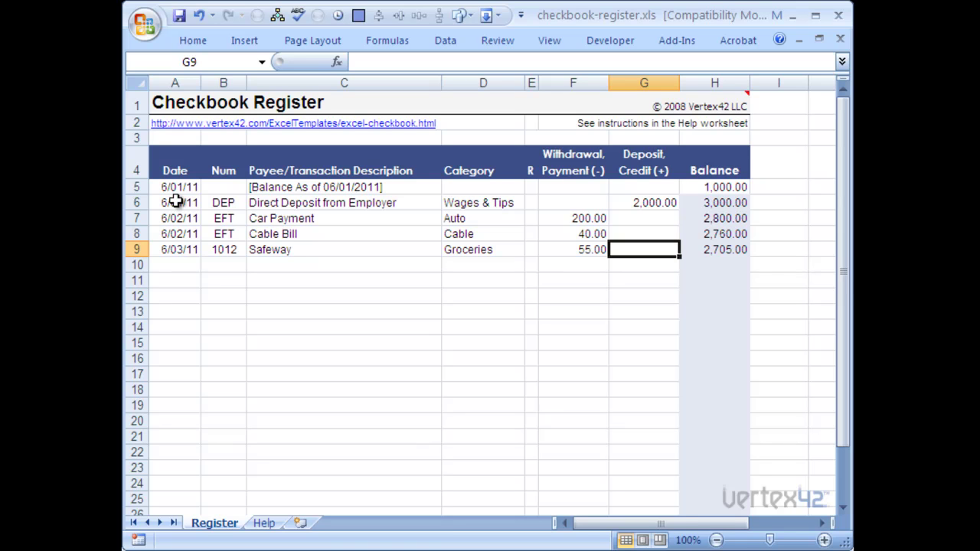
# Copy the Safeway row 9 and insert it as a new row 7.
pyautogui.click(135, 250)
pyautogui.rightClick(136, 251)
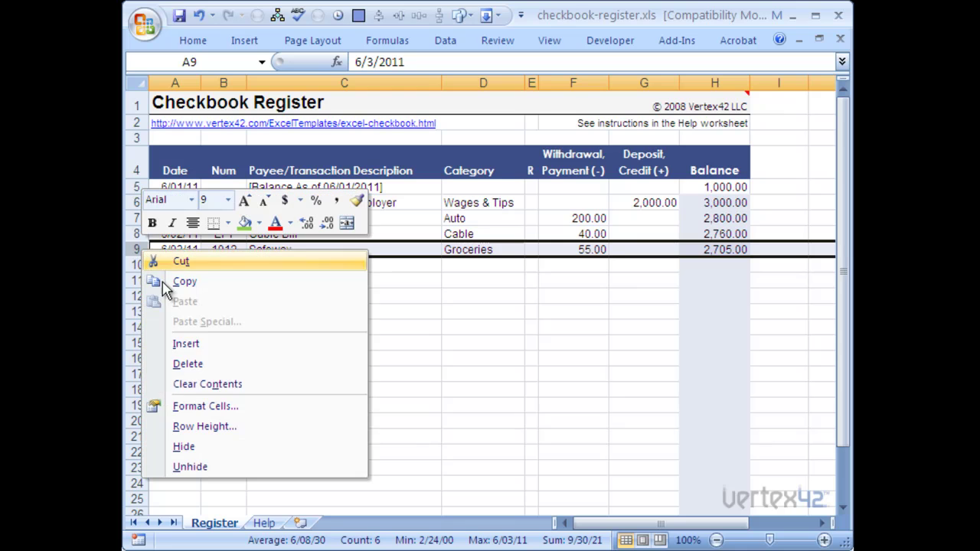
pyautogui.click(192, 281)
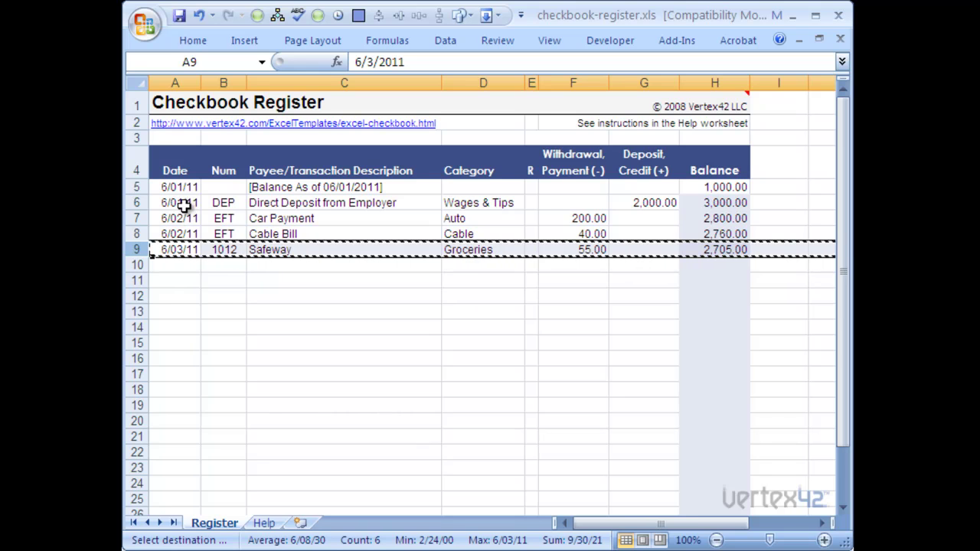
pyautogui.click(136, 219)
pyautogui.rightClick(136, 219)
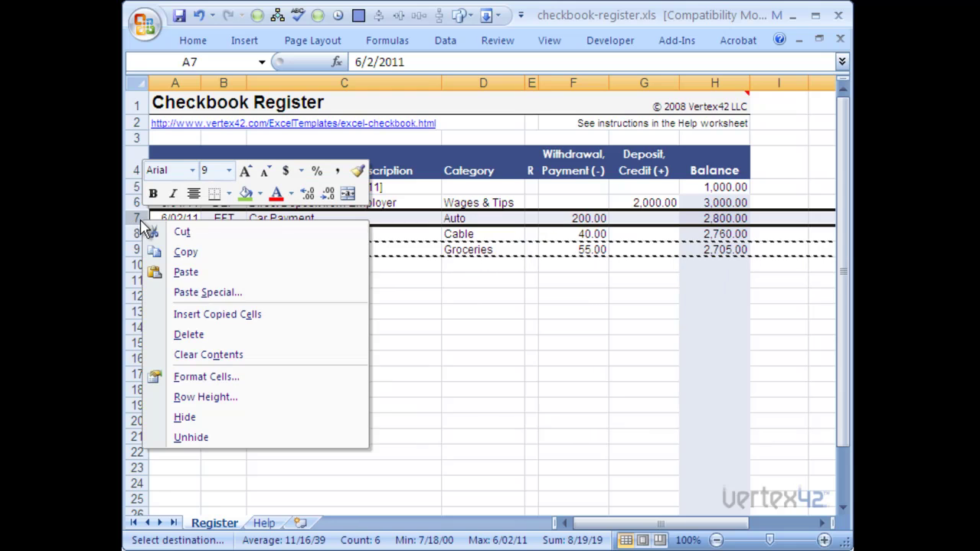
pyautogui.click(214, 315)
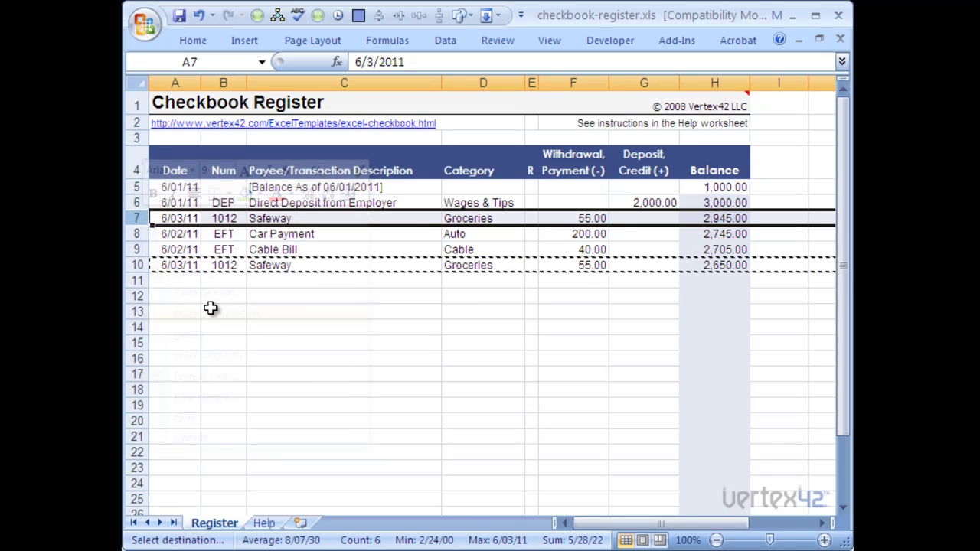
# Change the new row 7's date to 6/01/11.
pyautogui.click(186, 219)
pyautogui.doubleClick(176, 216)
pyautogui.doubleClick(166, 218)
pyautogui.write('1')
pyautogui.press('Return')
# Set row 7 to Num ATM, description Cash, category Cash, withdrawal 20, and check balances H6:H10.
pyautogui.press('Up')
pyautogui.press('Right')
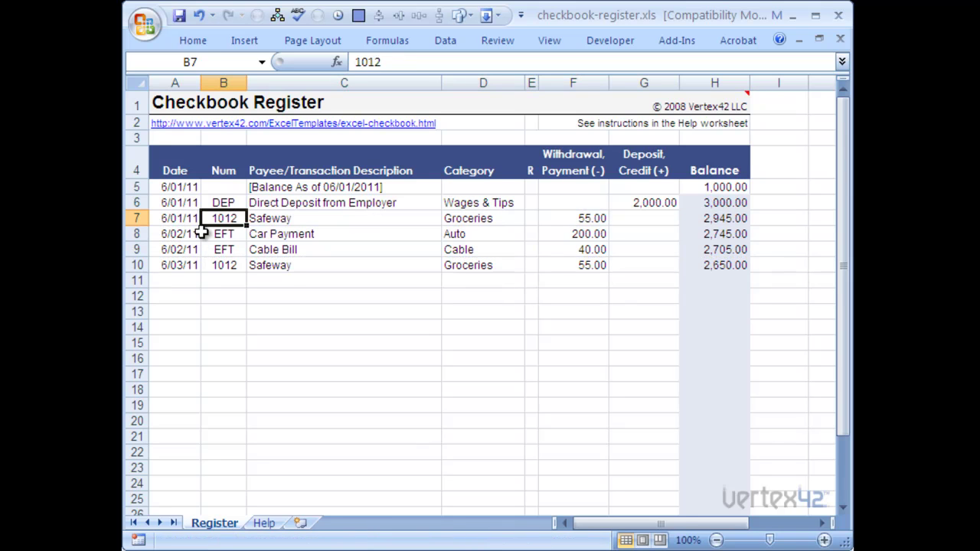
pyautogui.press('BackSpace')
pyautogui.write('ATM')
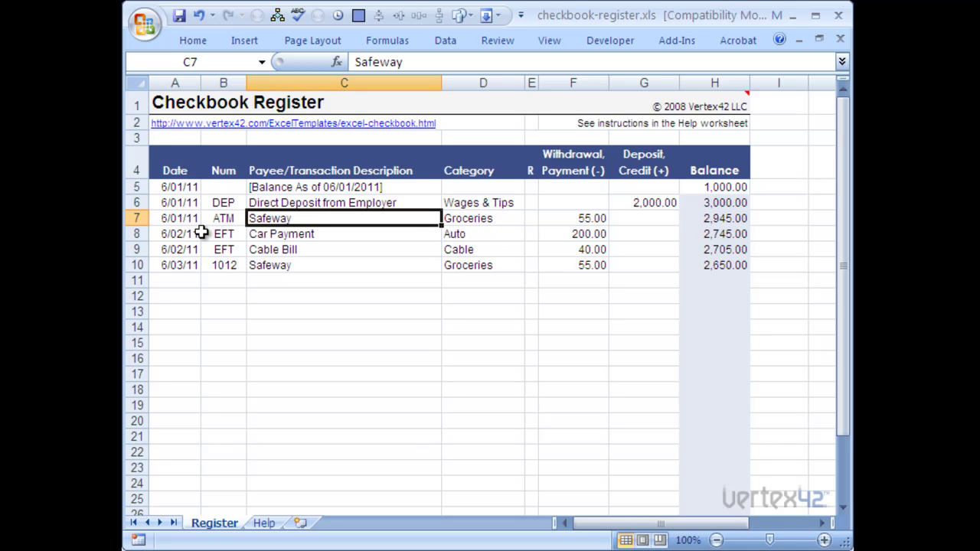
pyautogui.write('Cash')
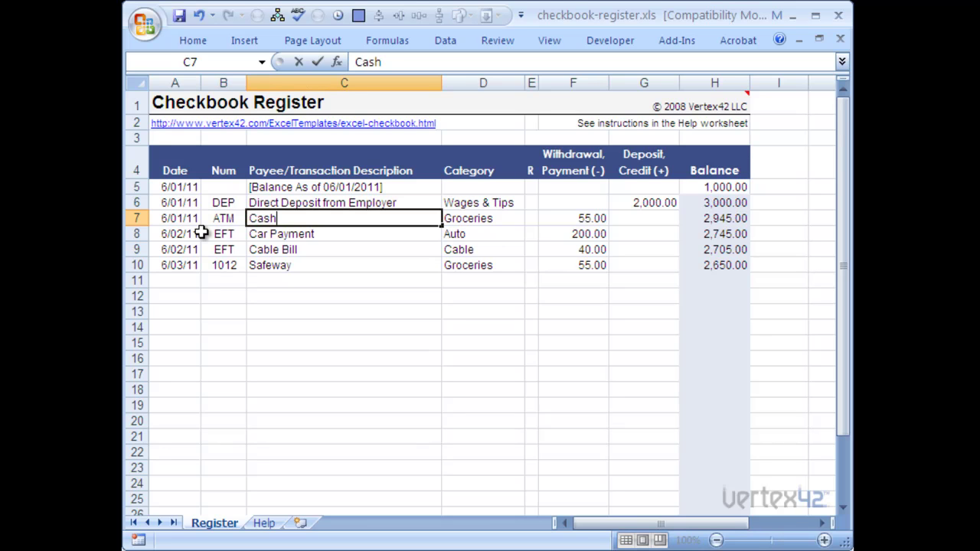
pyautogui.press('Tab')
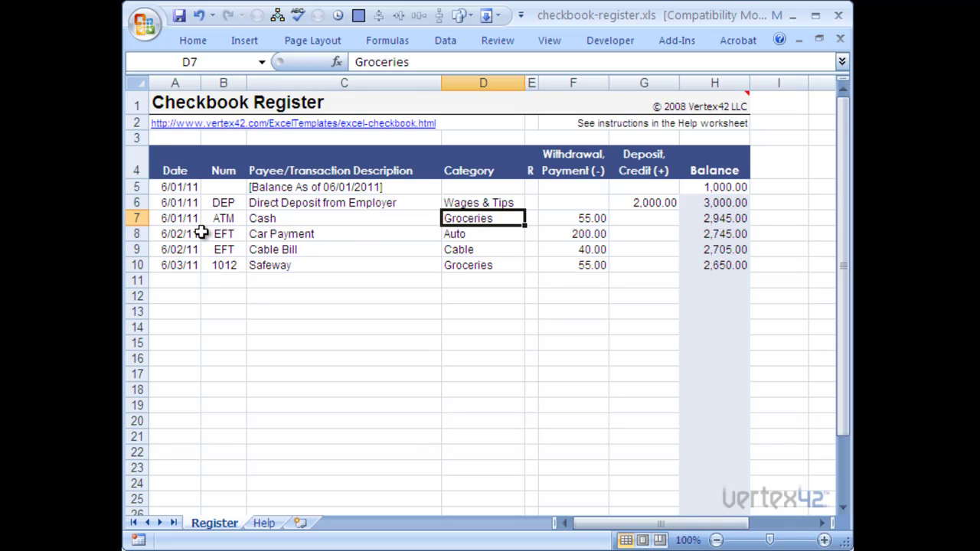
pyautogui.write('Cash')
pyautogui.press('Tab')
pyautogui.press('Tab')
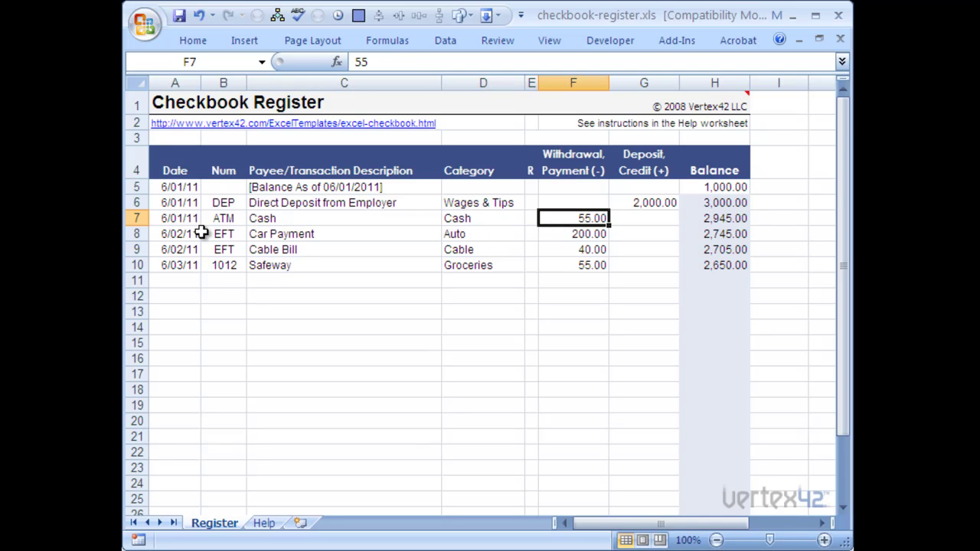
pyautogui.write('20')
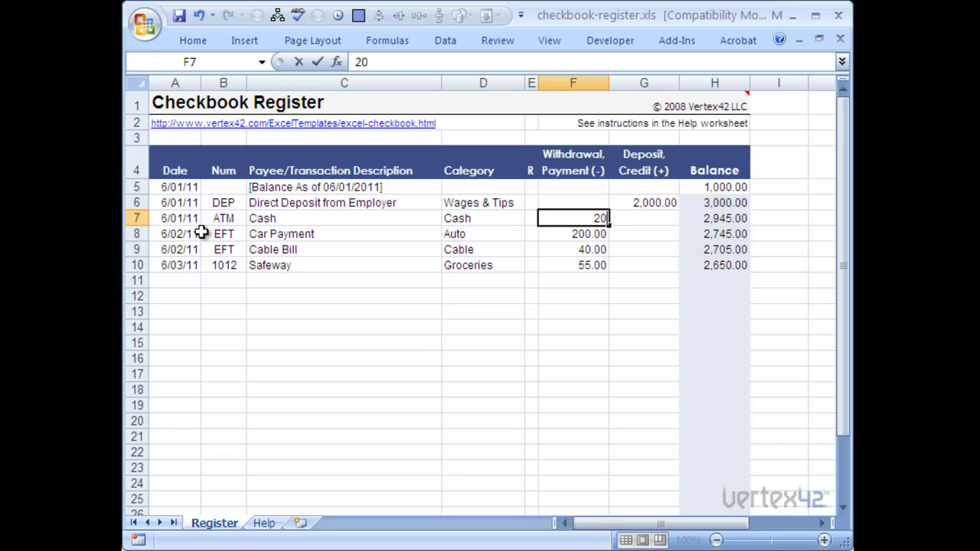
pyautogui.press('Tab')
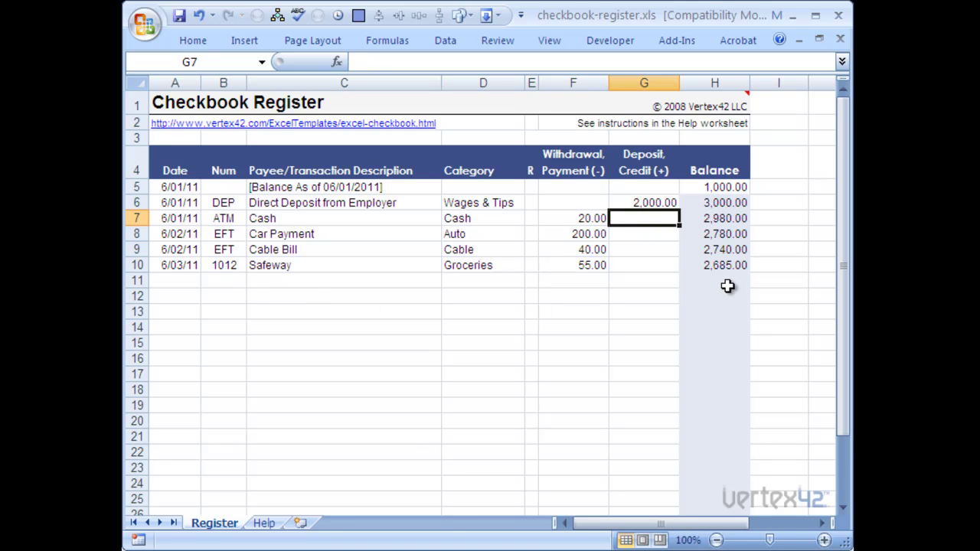
pyautogui.moveTo(711, 203); pyautogui.dragTo(711, 270)
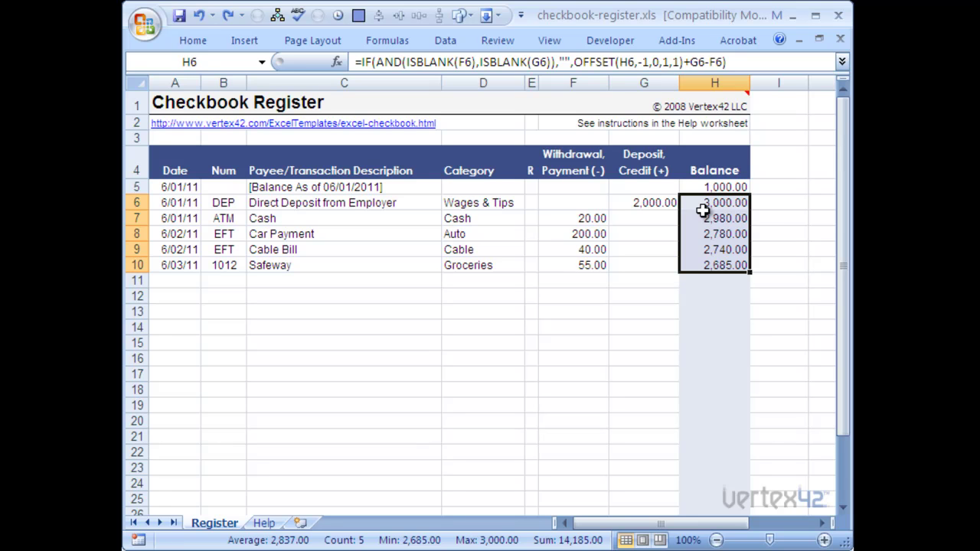
# Copy the running balance formula from H10 into H11.
pyautogui.click(711, 284)
pyautogui.click(712, 268)
pyautogui.hotkey('ctrl', 'c')
pyautogui.click(712, 281)
pyautogui.hotkey('ctrl', 'v')
# Enter date 6/5/2011 and check number 1013 in row 11.
pyautogui.click(179, 284)
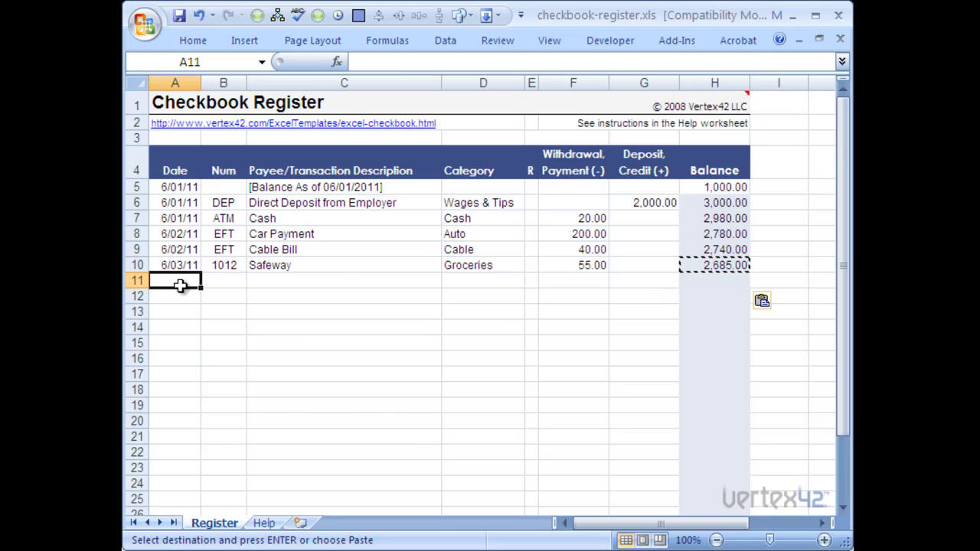
pyautogui.write('6/5/23011')
pyautogui.press('BackSpace')
pyautogui.press('BackSpace')
pyautogui.press('BackSpace')
pyautogui.press('BackSpace')
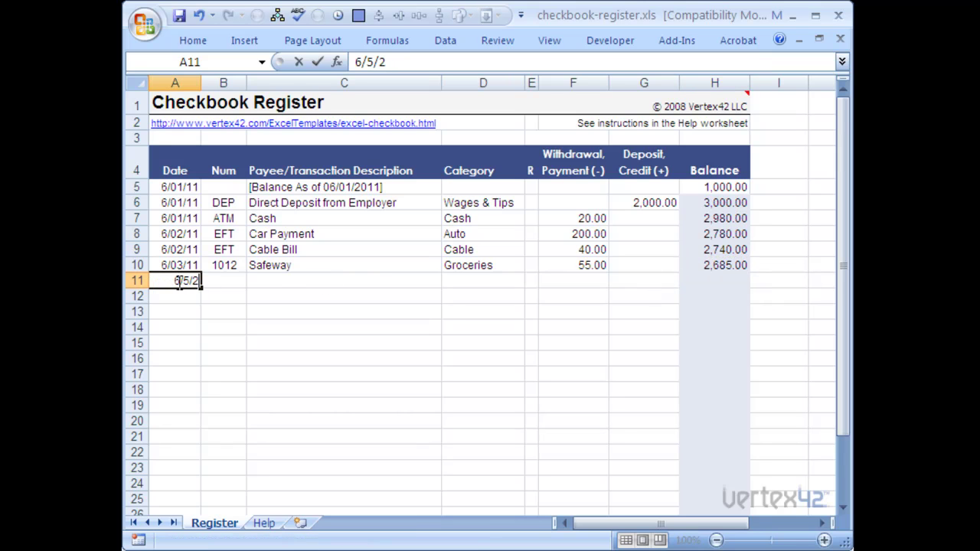
pyautogui.write('011')
pyautogui.press('Tab')
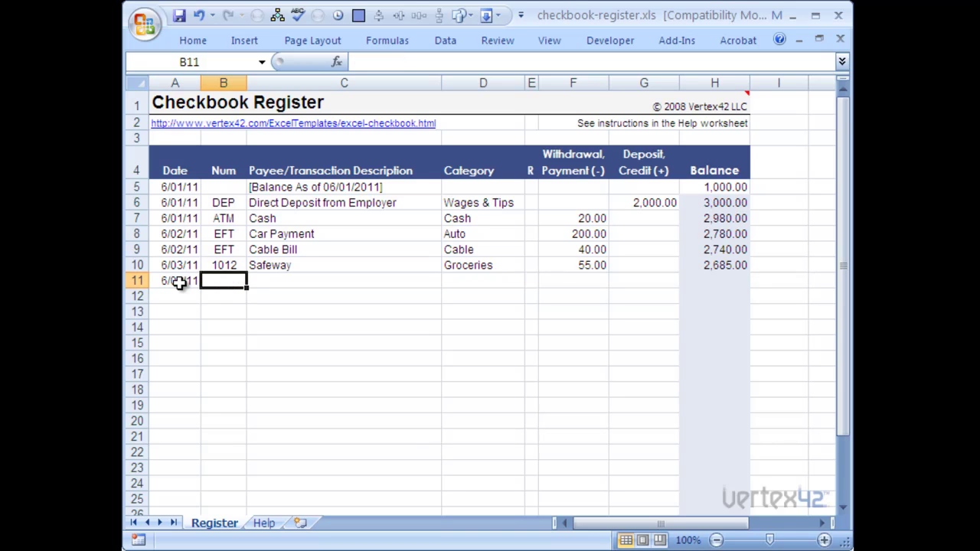
pyautogui.write('1013')
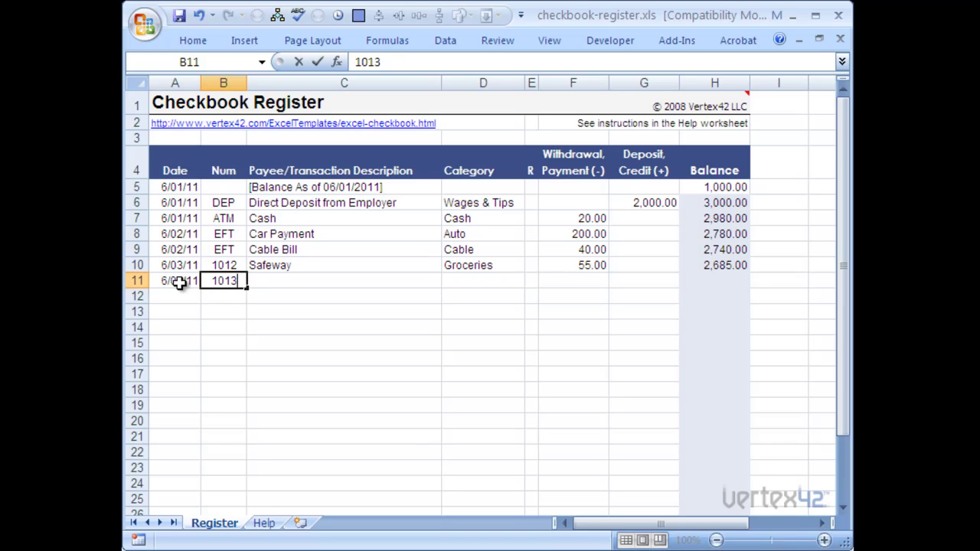
pyautogui.press('Tab')
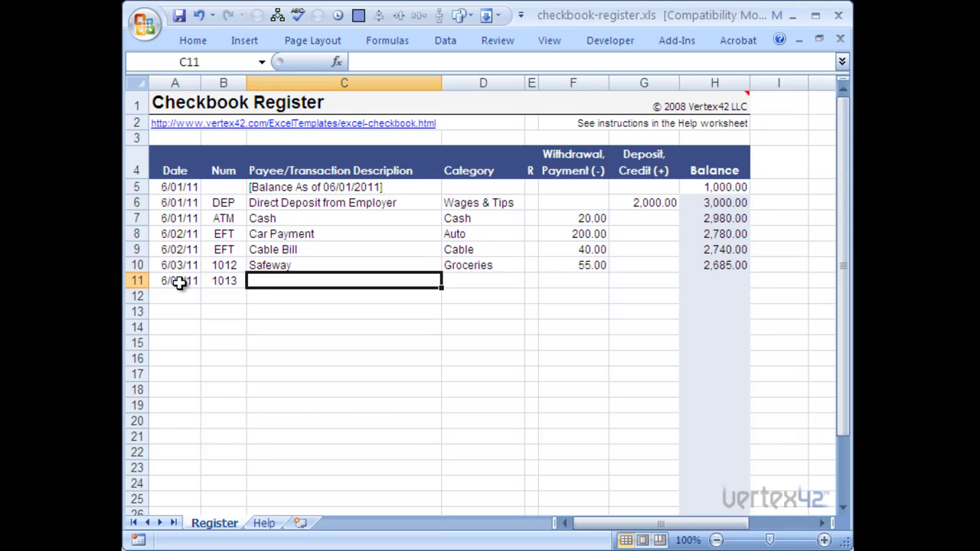
# Enter Chevron as payee, Gas as category and a 25.00 withdrawal in row 11.
pyautogui.write('Cheb')
pyautogui.press('BackSpace')
pyautogui.write('vron')
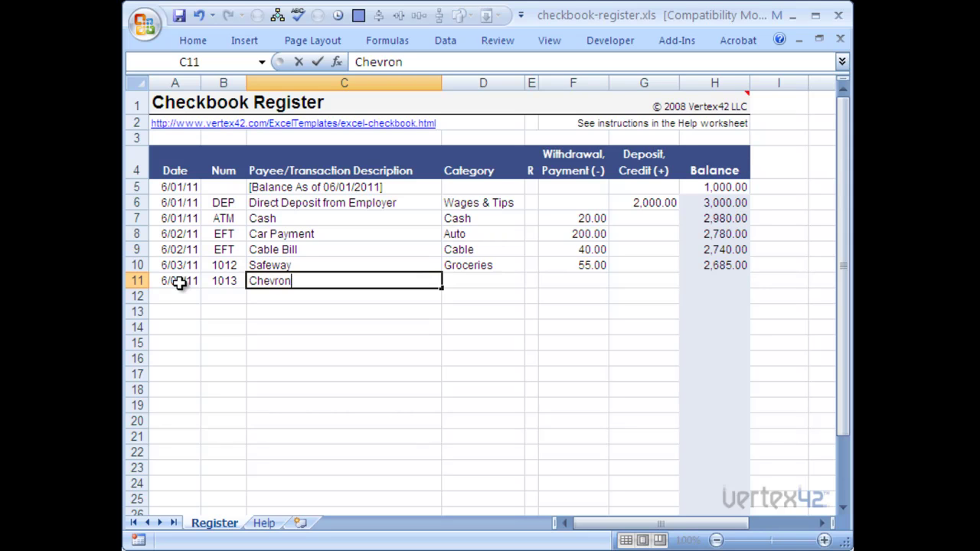
pyautogui.press('Tab')
pyautogui.write('Gas')
pyautogui.press('Tab')
pyautogui.press('Tab')
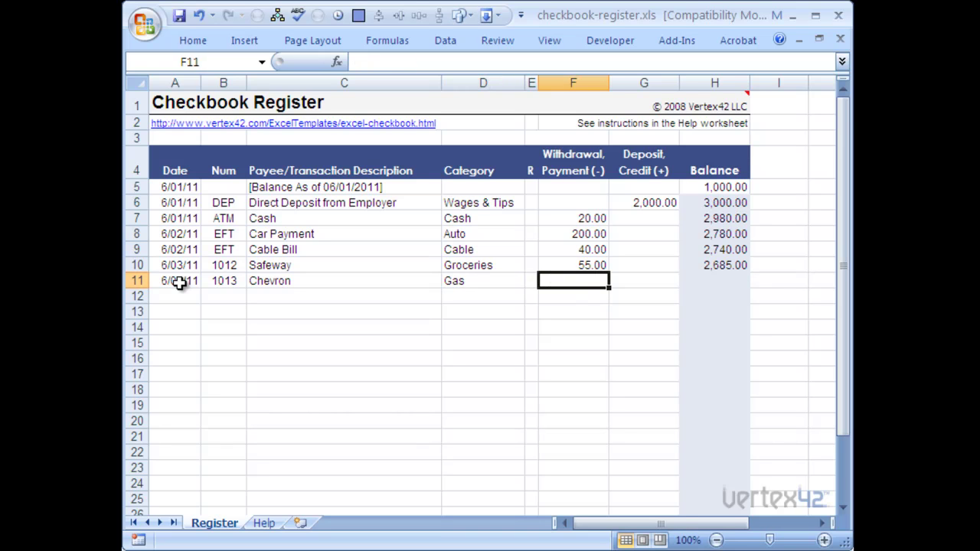
pyautogui.write('2500')
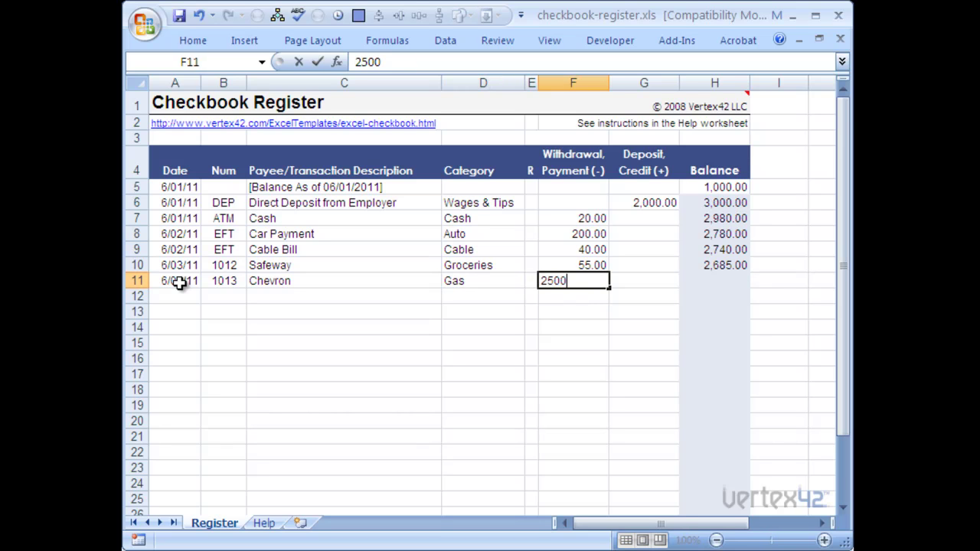
pyautogui.press('BackSpace')
pyautogui.write('00')
pyautogui.press('Tab')
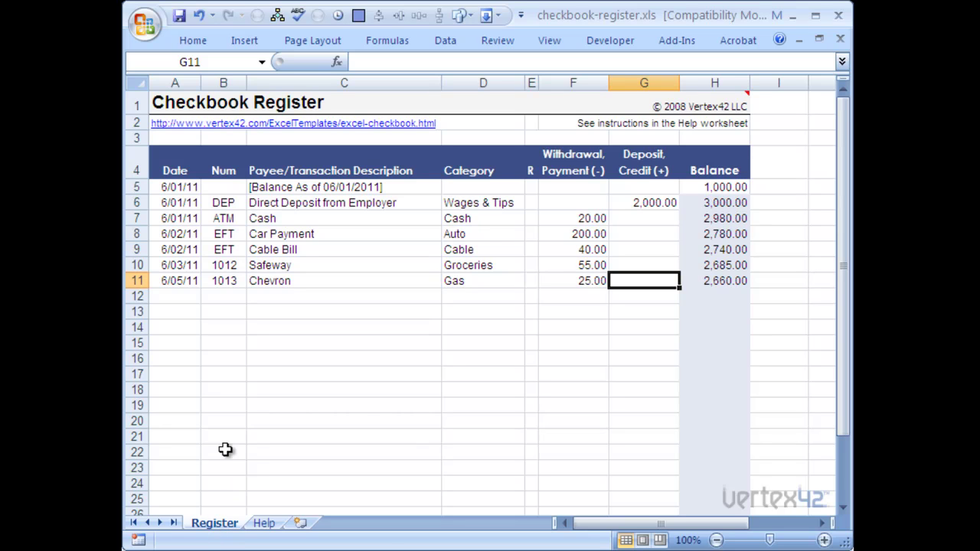
# Change the Register worksheet's tab name to Spending.
pyautogui.rightClick(213, 528)
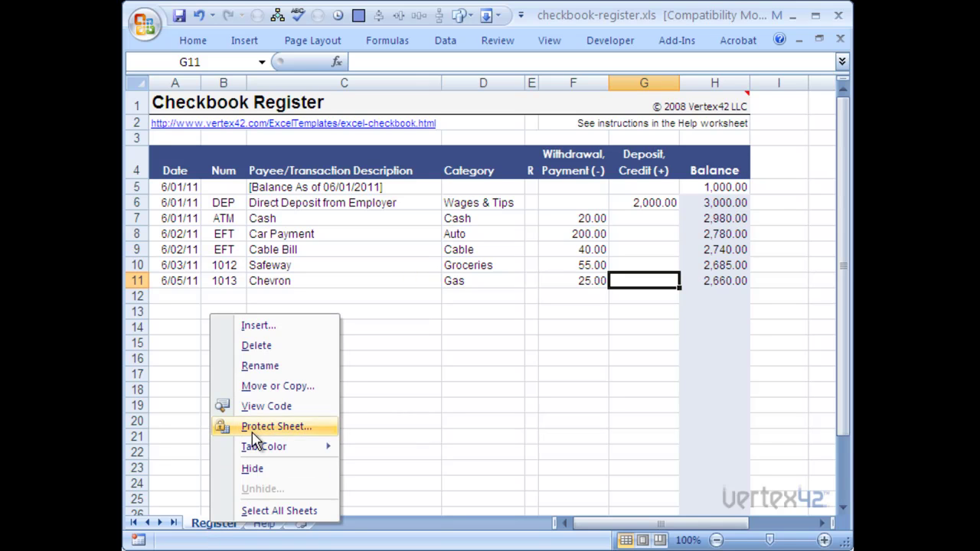
pyautogui.click(260, 366)
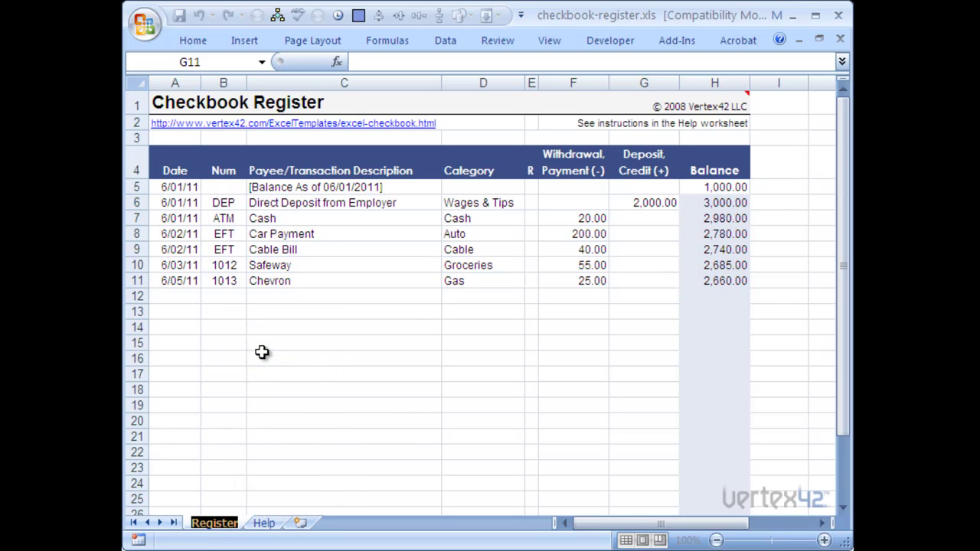
pyautogui.write('Spending')
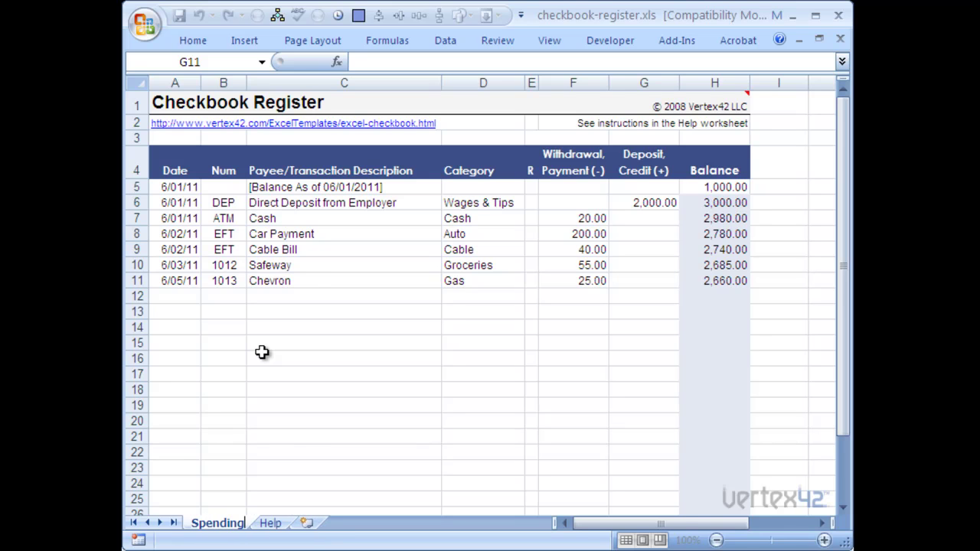
pyautogui.moveTo(262, 350); pyautogui.dragTo(261, 357)
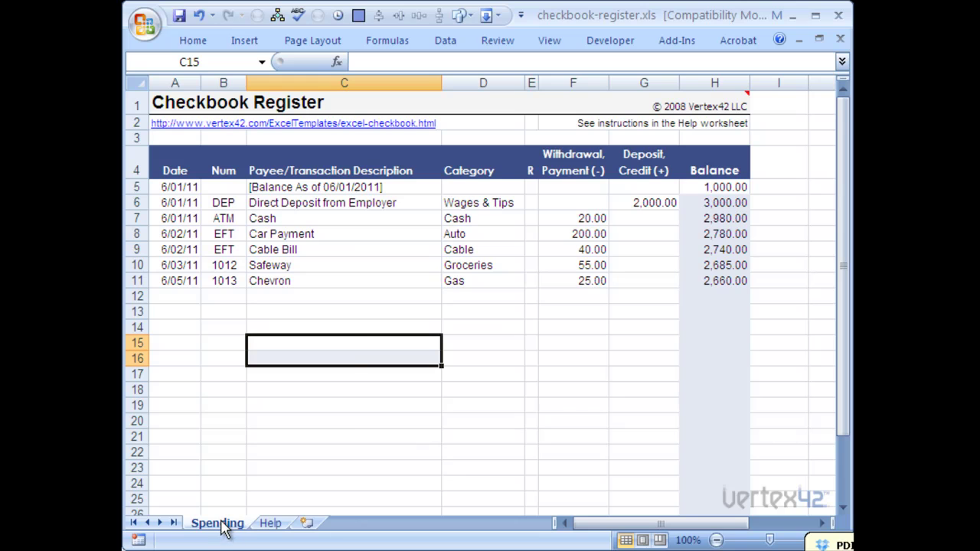
# Create a copy of the Spending sheet placed before the Help sheet.
pyautogui.rightClick(221, 525)
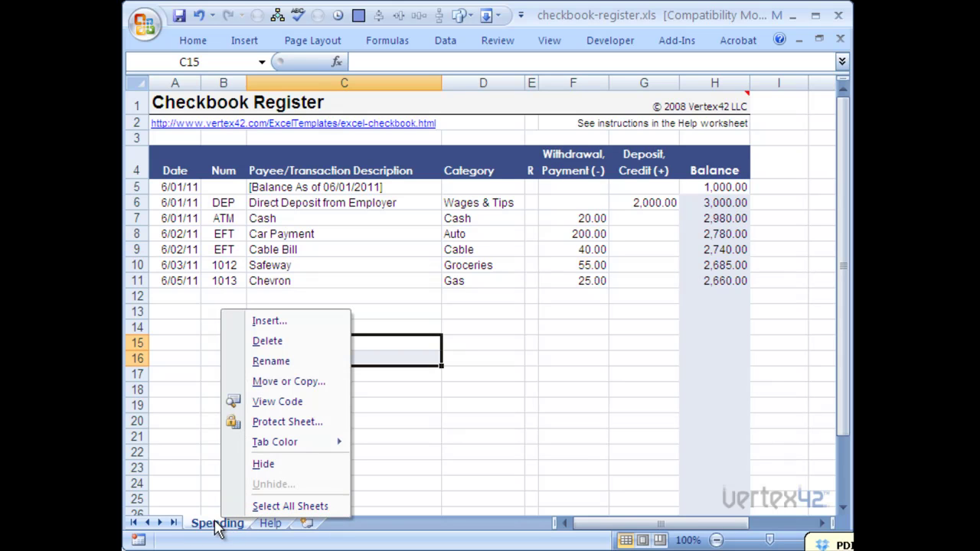
pyautogui.click(285, 387)
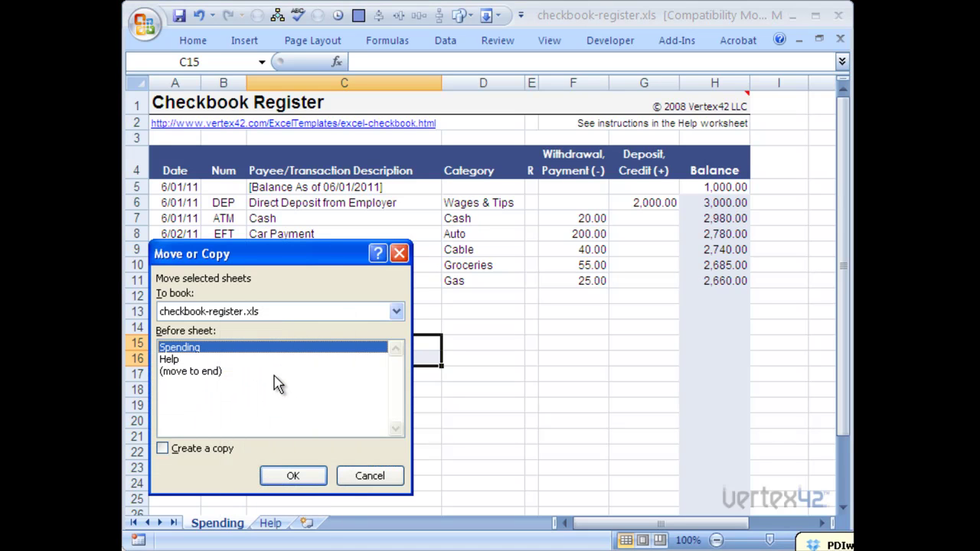
pyautogui.click(164, 450)
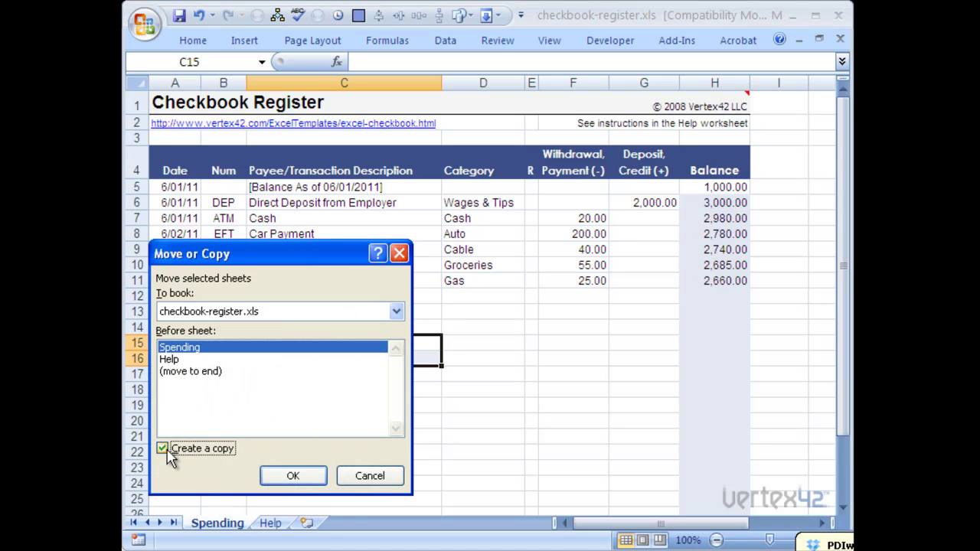
pyautogui.click(172, 359)
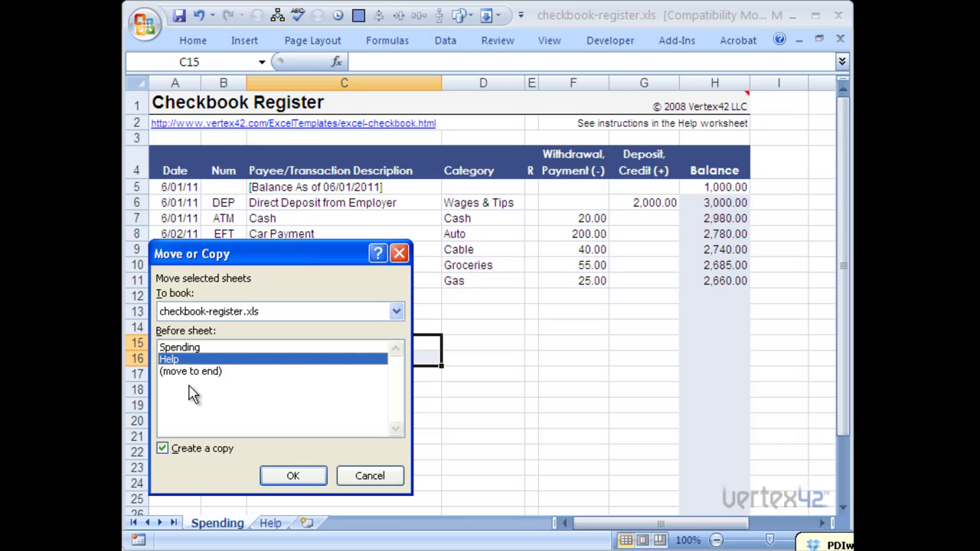
pyautogui.click(292, 477)
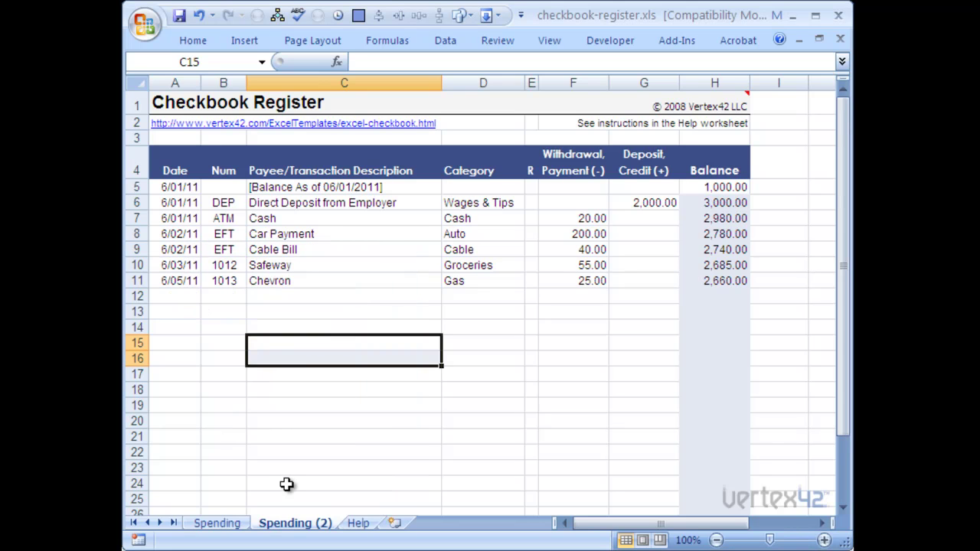
# Rename the Spending (2) sheet to Savings.
pyautogui.rightClick(285, 529)
pyautogui.click(343, 367)
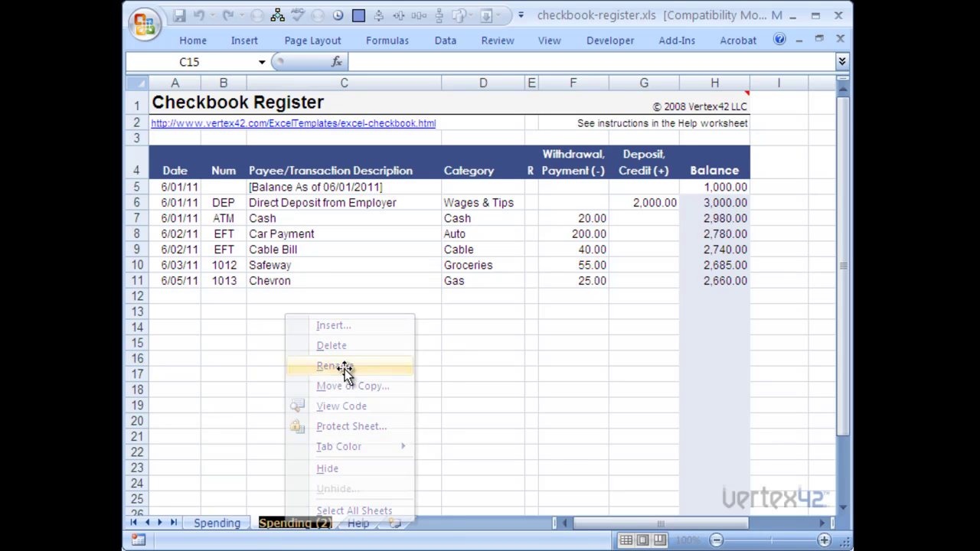
pyautogui.write('Savings')
pyautogui.press('Return')
pyautogui.click(280, 375)
# Create a copy of the Savings sheet placed before the Help sheet.
pyautogui.rightClick(284, 525)
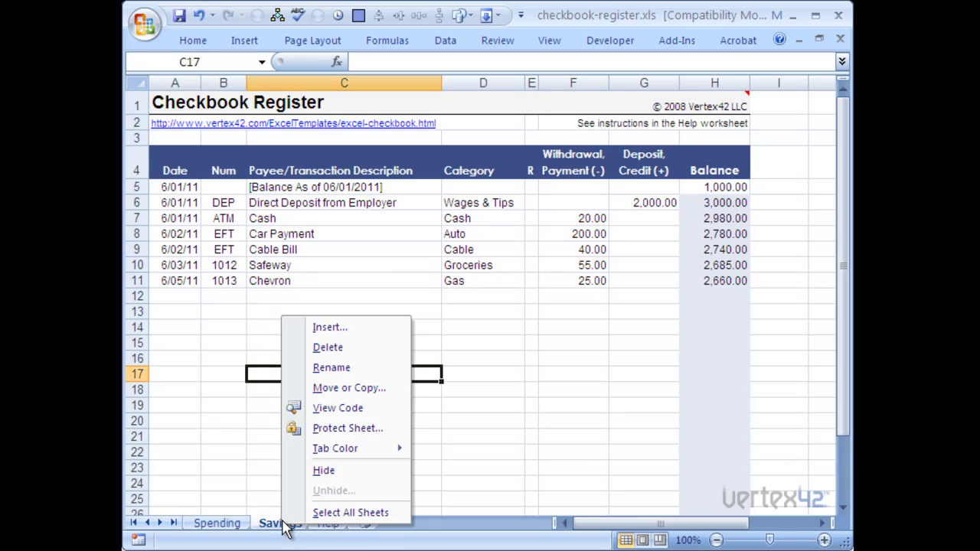
pyautogui.click(346, 388)
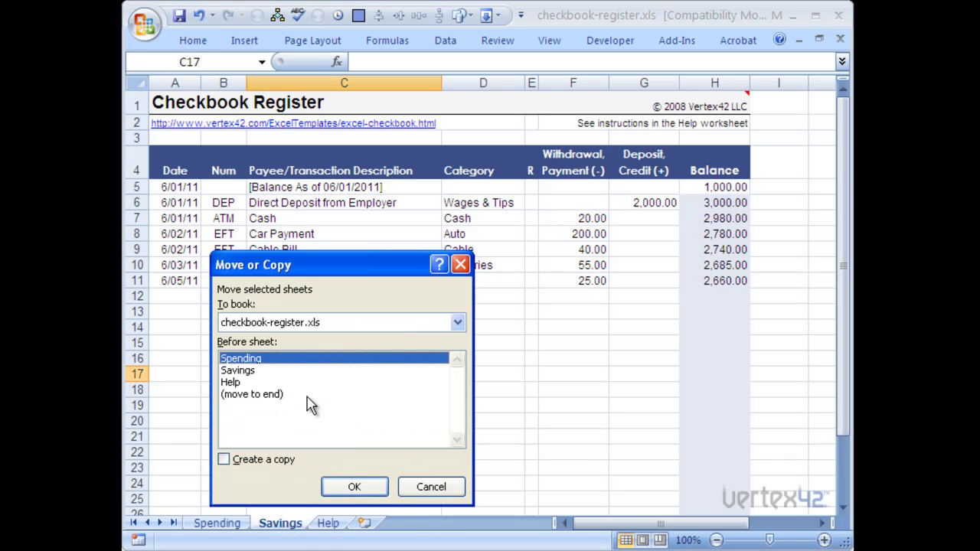
pyautogui.click(233, 459)
pyautogui.click(241, 382)
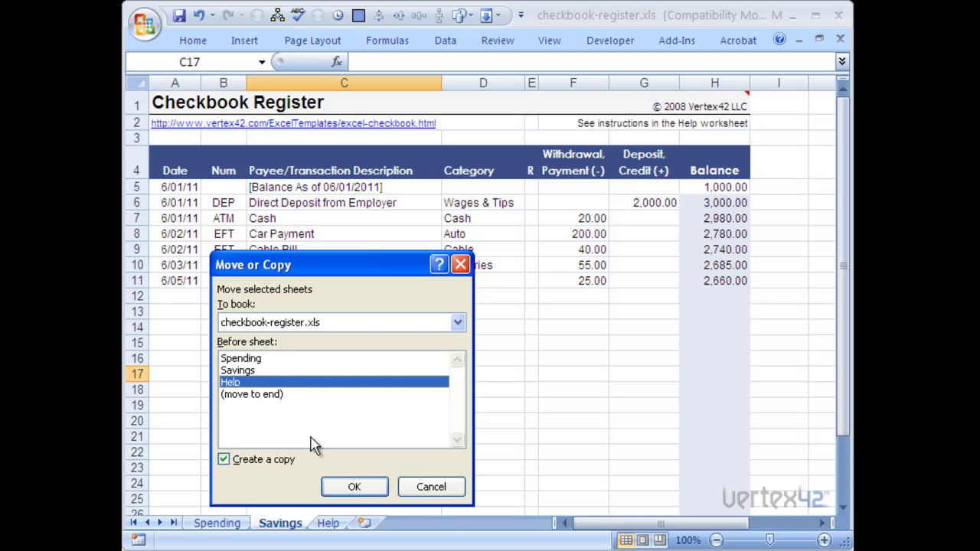
pyautogui.click(354, 486)
# Rename the Savings (2) sheet to 'Credit Card' and go back to the Spending sheet.
pyautogui.rightClick(337, 527)
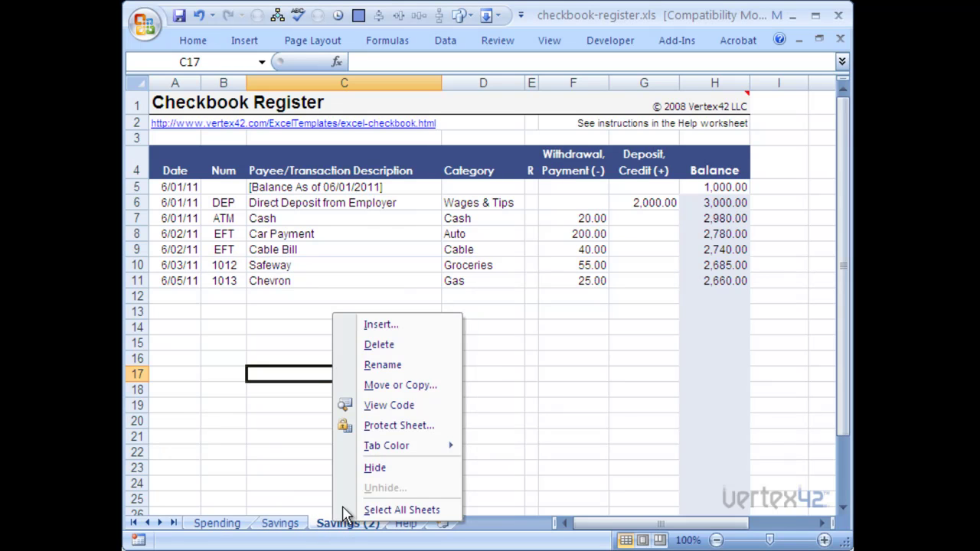
pyautogui.click(387, 365)
pyautogui.write('Cred')
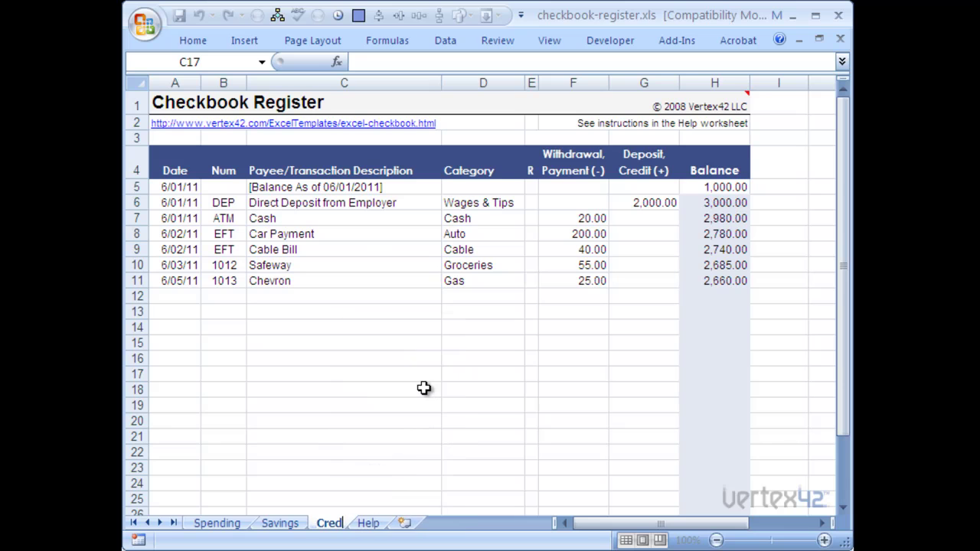
pyautogui.write('it Card')
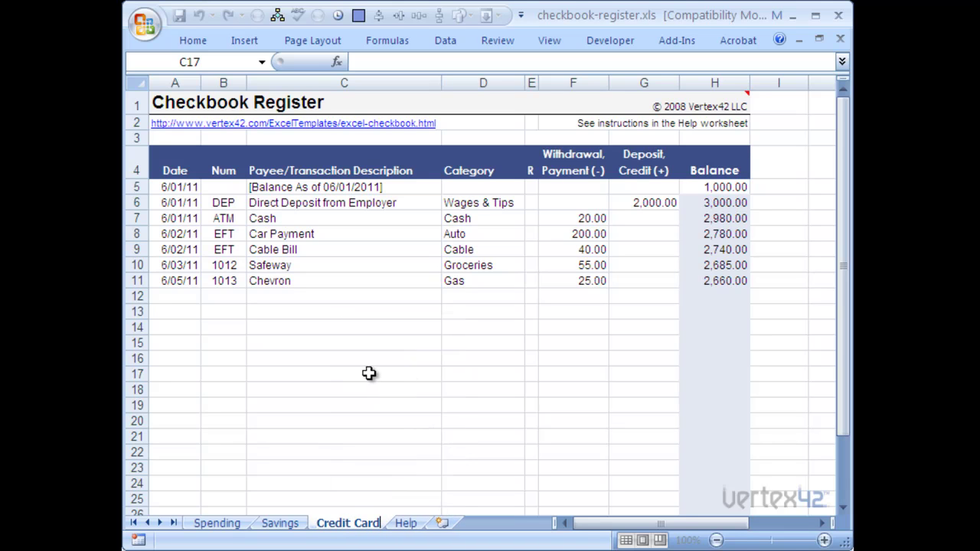
pyautogui.click(367, 371)
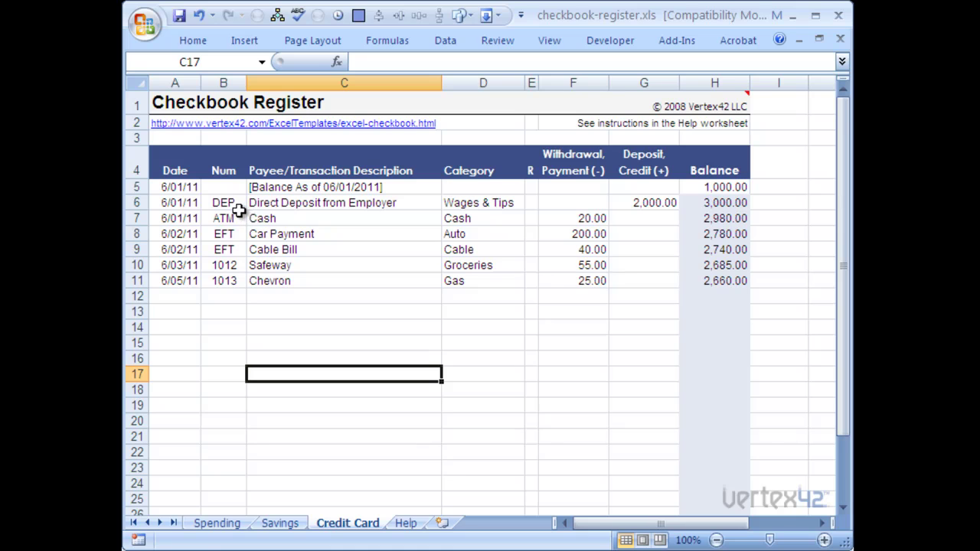
pyautogui.click(211, 525)
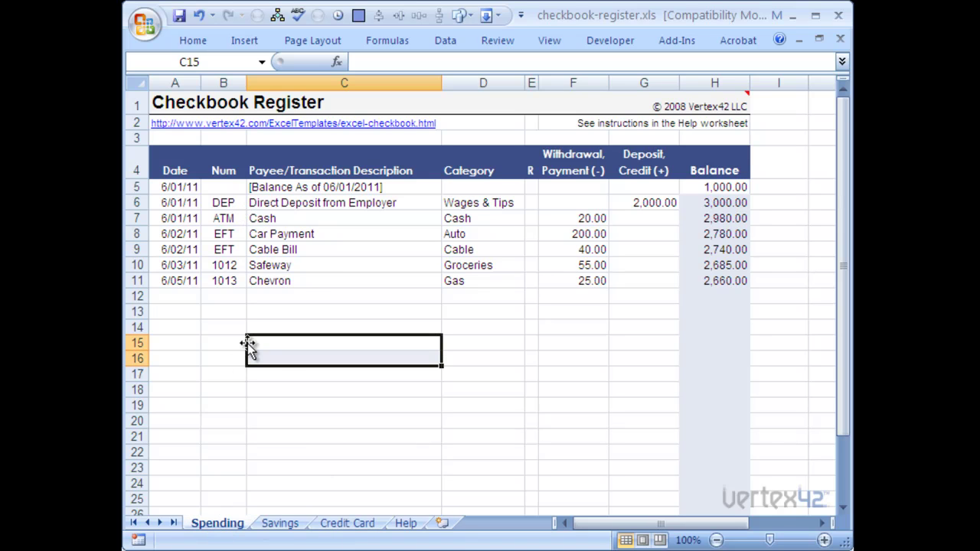
# Enter R in cell E6 of the R column for the Direct Deposit from Employer row.
pyautogui.click(532, 202)
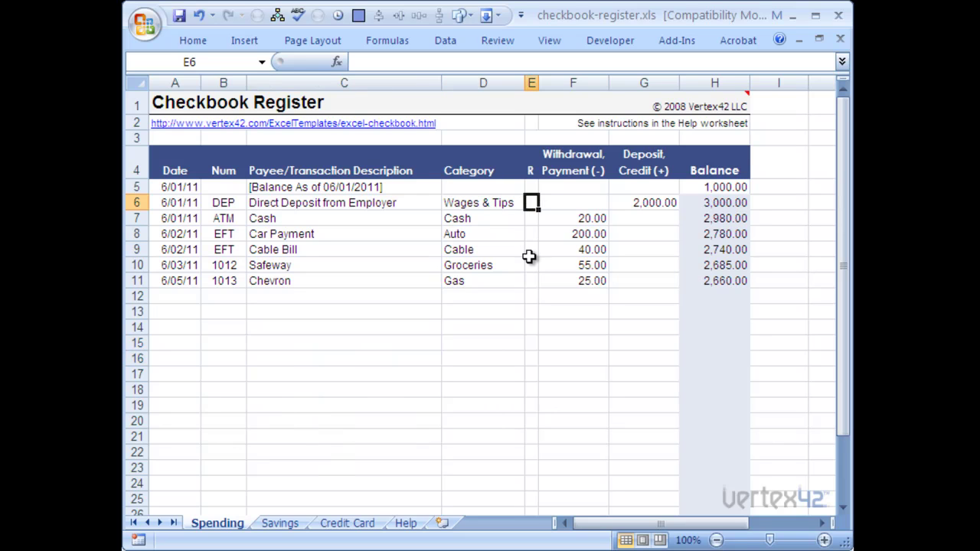
pyautogui.write('R')
pyautogui.click(530, 264)
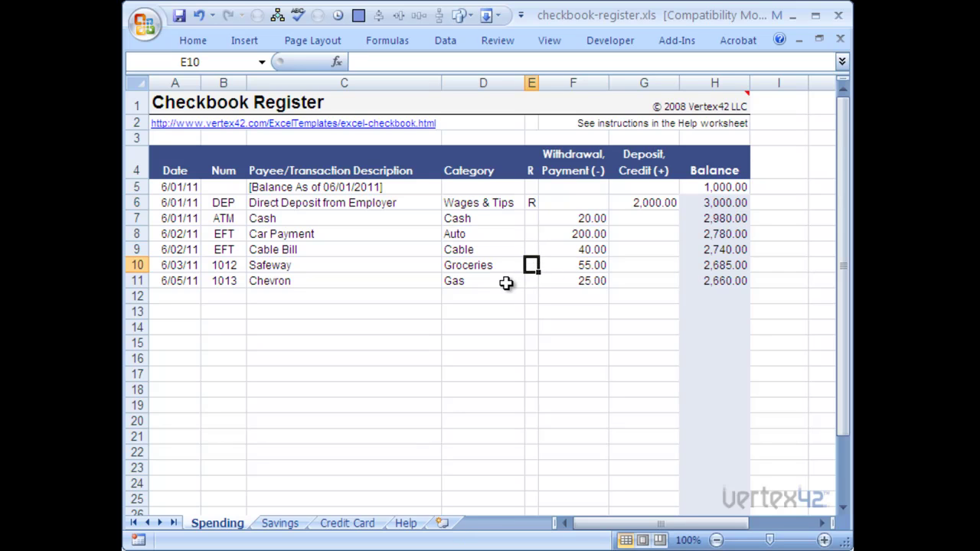